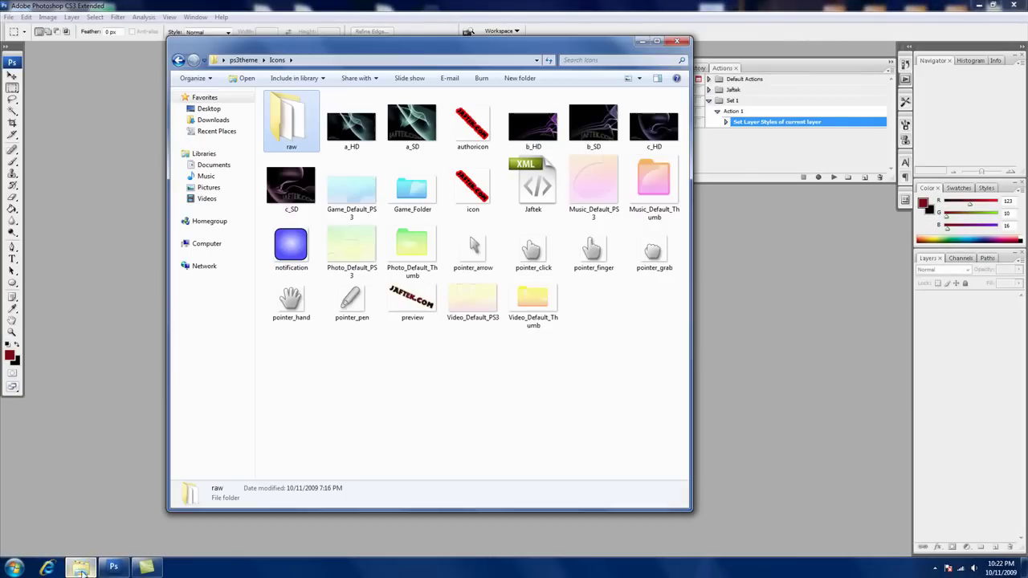
Step: Open the raw folder in ps3theme > Icons to show its 61 unstyled icon files
{"action": "double_click", "coordinate": [282, 114]}
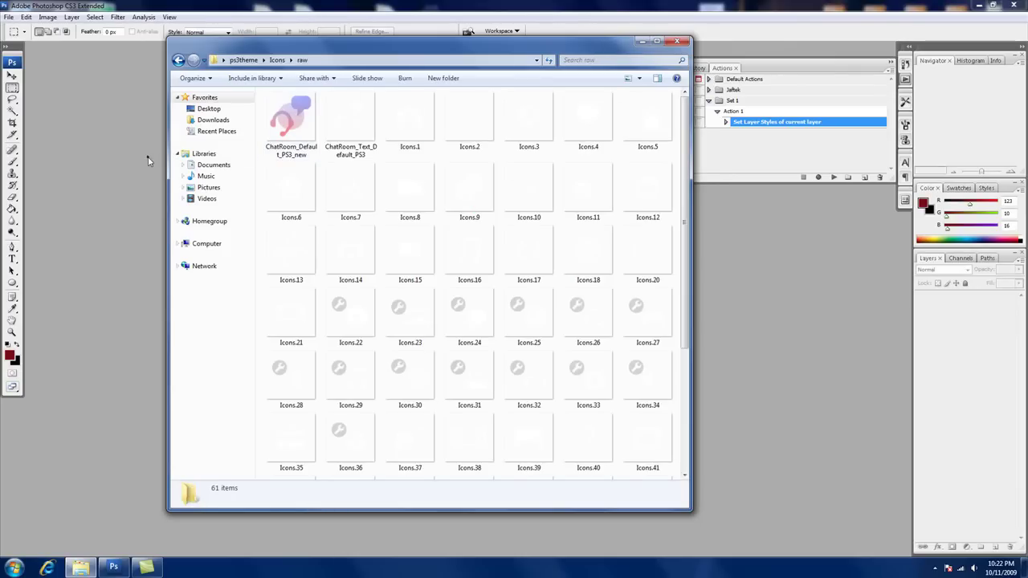
{"action": "left_click", "coordinate": [149, 161]}
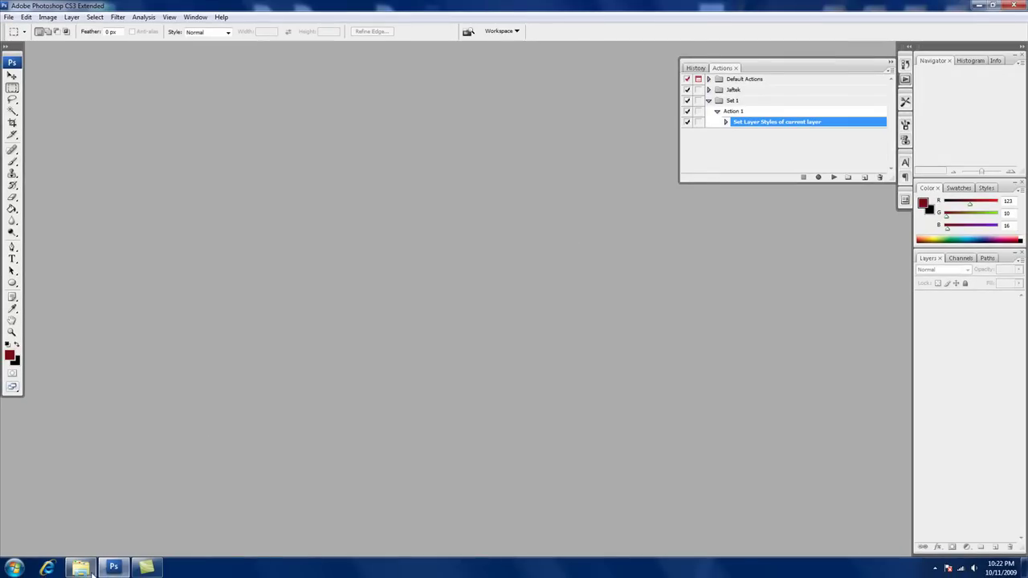
{"action": "left_click", "coordinate": [91, 572]}
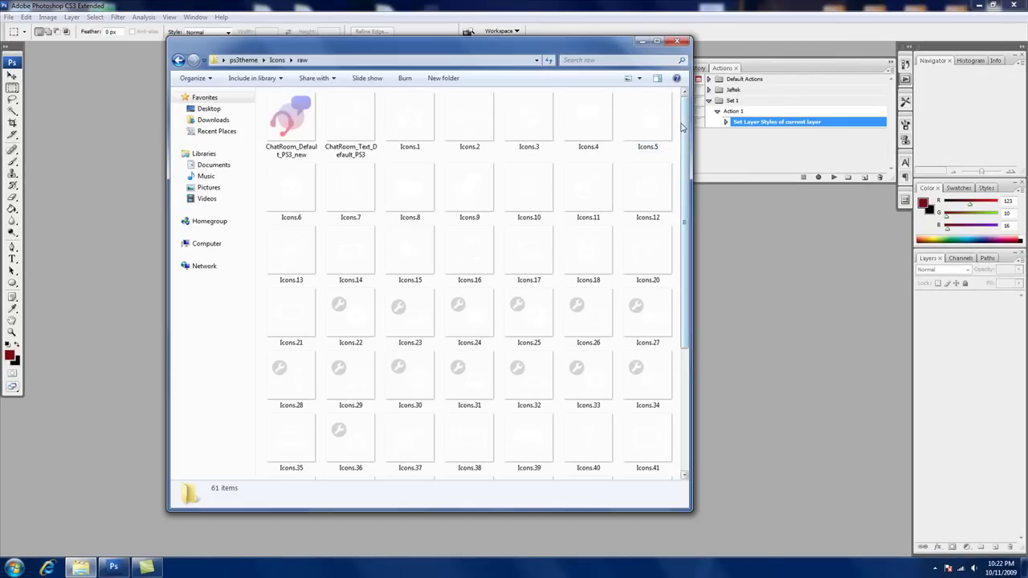
{"action": "mouse_move", "coordinate": [685, 118]}
{"action": "left_mouse_down"}
{"action": "mouse_move", "coordinate": [681, 225]}
{"action": "mouse_move", "coordinate": [684, 121]}
{"action": "left_mouse_up"}
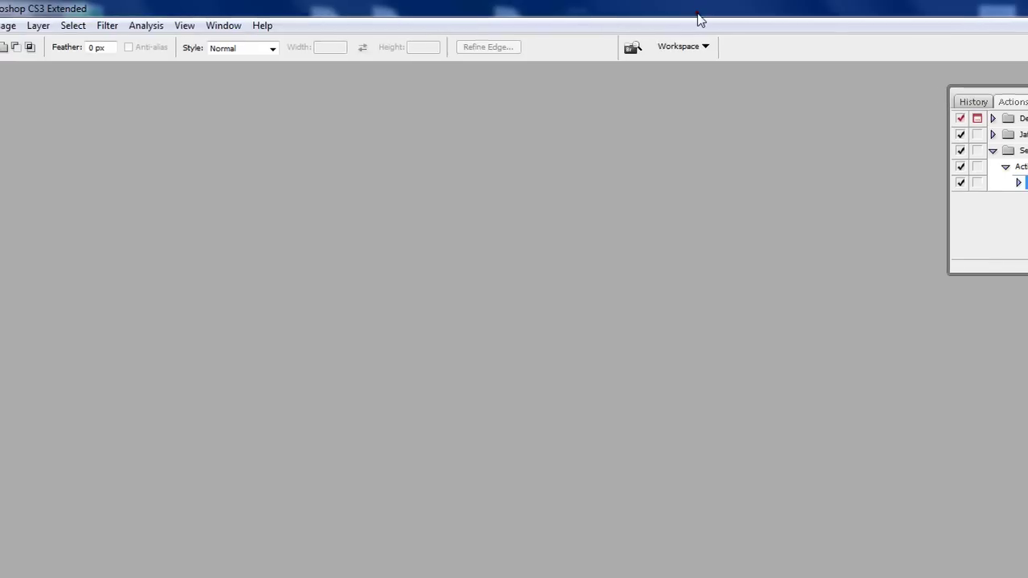
{"action": "left_click", "coordinate": [696, 21]}
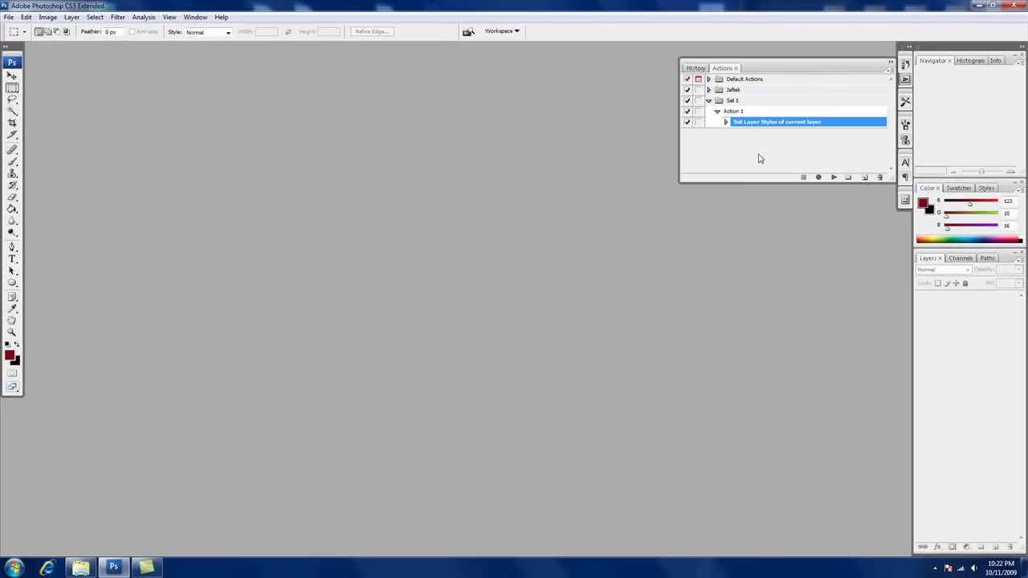
{"action": "left_click", "coordinate": [80, 568]}
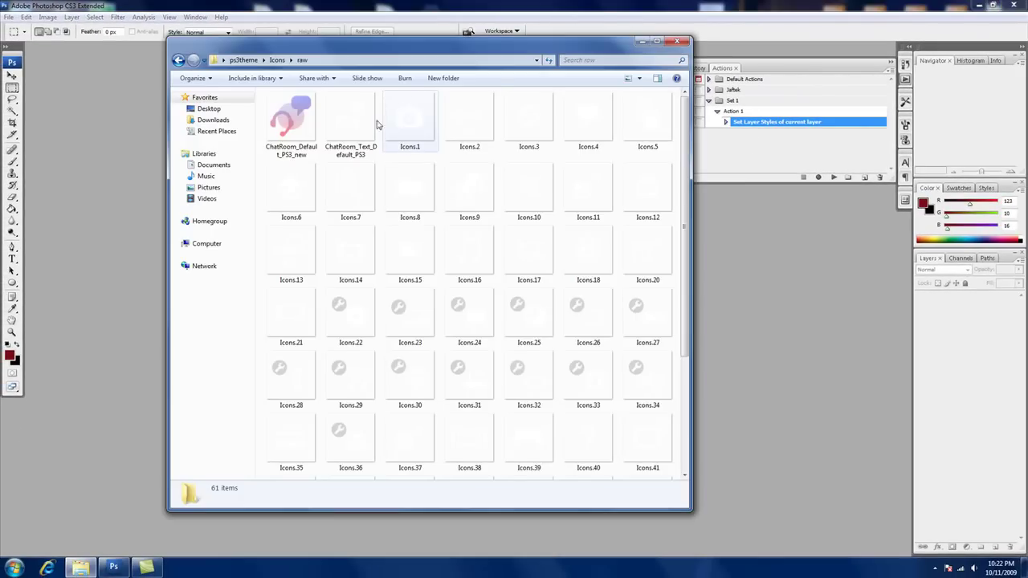
Step: Open ChatRoom_Text_Default_PS3 in Photoshop, apply Action 1's layer styles, and resume recording
{"action": "left_click_drag", "start_coordinate": [350, 120], "coordinate": [60, 161]}
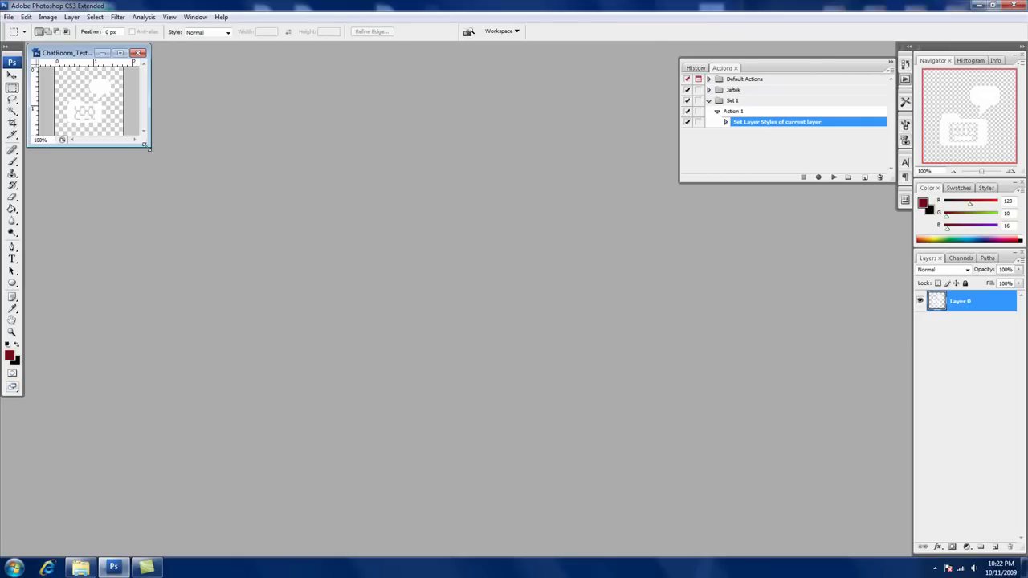
{"action": "left_click_drag", "start_coordinate": [148, 147], "coordinate": [667, 377]}
{"action": "left_click", "coordinate": [833, 177]}
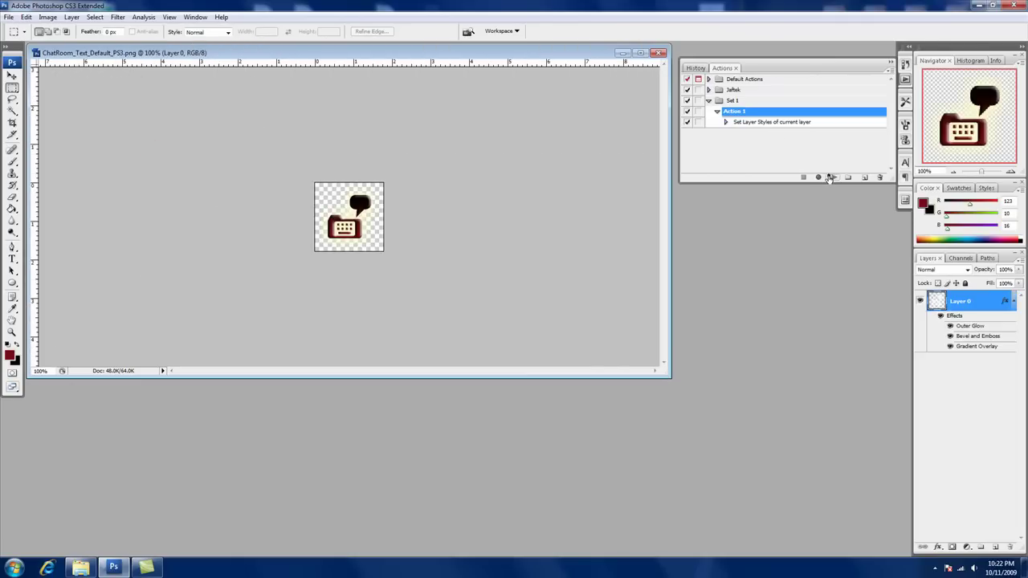
{"action": "left_click", "coordinate": [752, 122]}
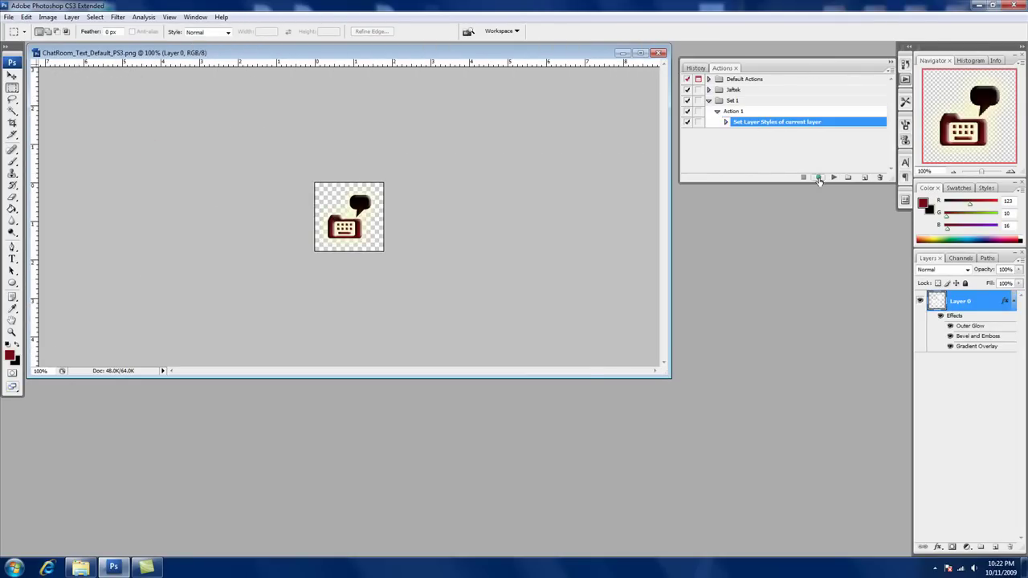
{"action": "left_click", "coordinate": [818, 176]}
Step: Record saving the icon as PNG into the Icons folder, then stop recording
{"action": "left_click", "coordinate": [8, 17]}
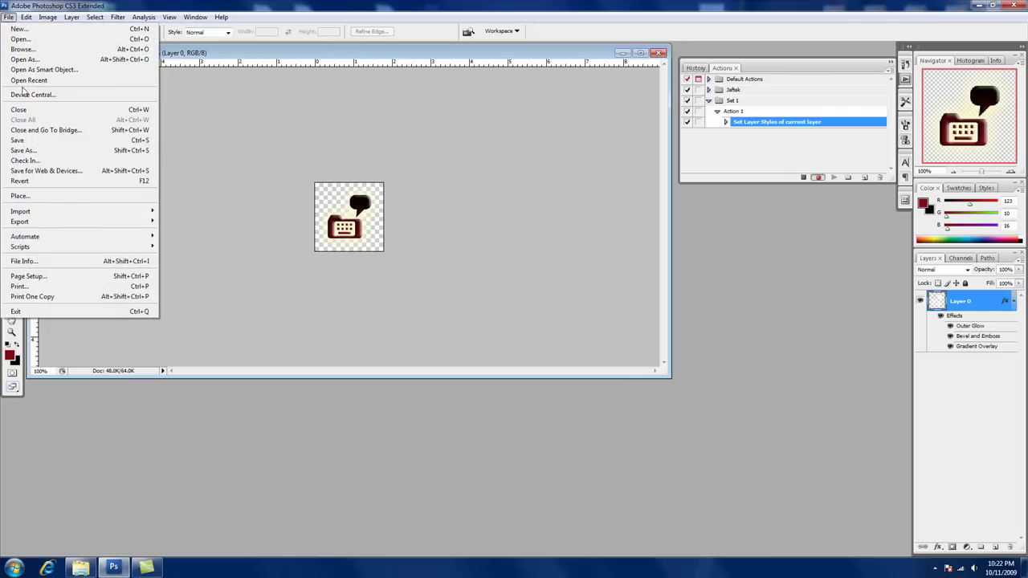
{"action": "left_click", "coordinate": [34, 151]}
{"action": "left_click", "coordinate": [526, 142]}
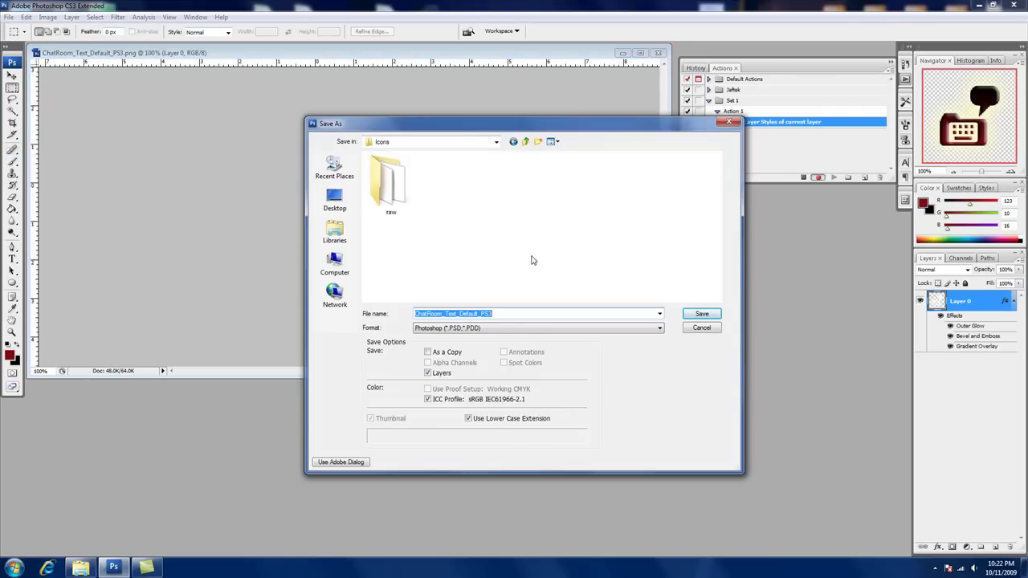
{"action": "left_click", "coordinate": [498, 328]}
{"action": "key", "text": "Down"}
{"action": "key", "text": "Down"}
{"action": "key", "text": "Down"}
{"action": "key", "text": "Down"}
{"action": "key", "text": "Down"}
{"action": "key", "text": "Down"}
{"action": "key", "text": "Return"}
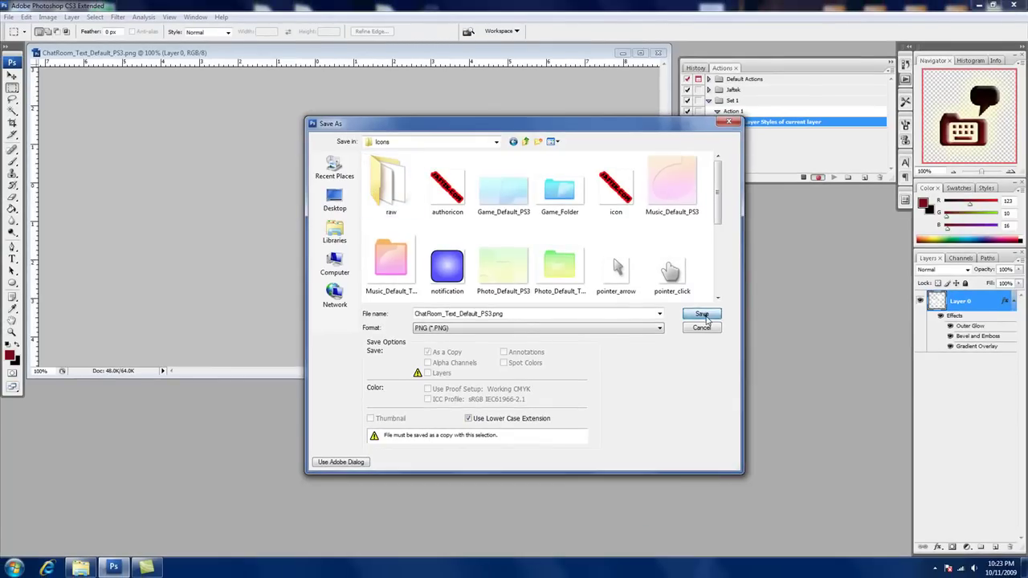
{"action": "left_click", "coordinate": [743, 318]}
{"action": "left_click", "coordinate": [546, 275]}
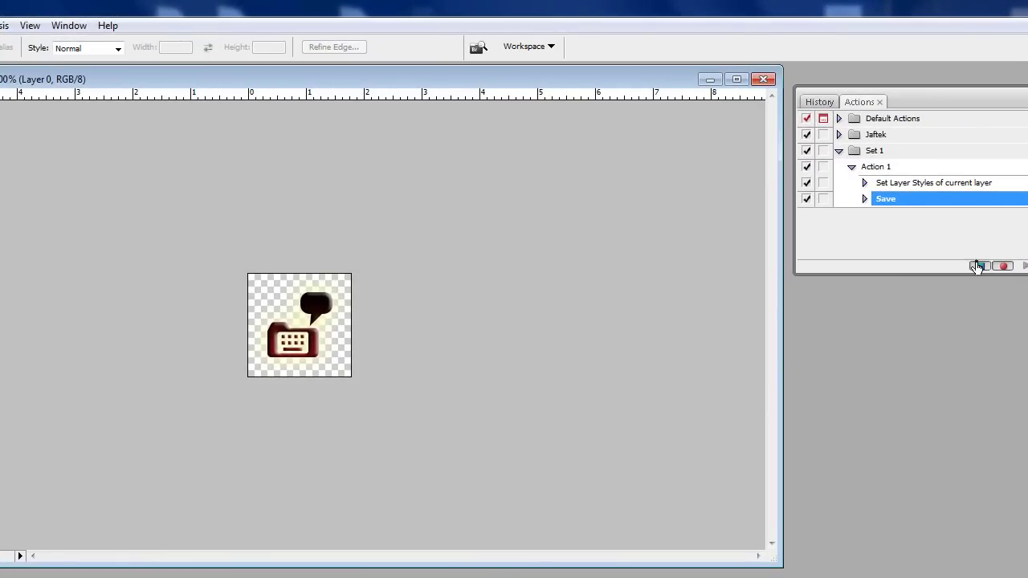
{"action": "left_click", "coordinate": [977, 267]}
Step: Close the icon without saving and delete the test ChatRoom_Text_Default_PS3 copy from Icons
{"action": "left_click", "coordinate": [763, 79]}
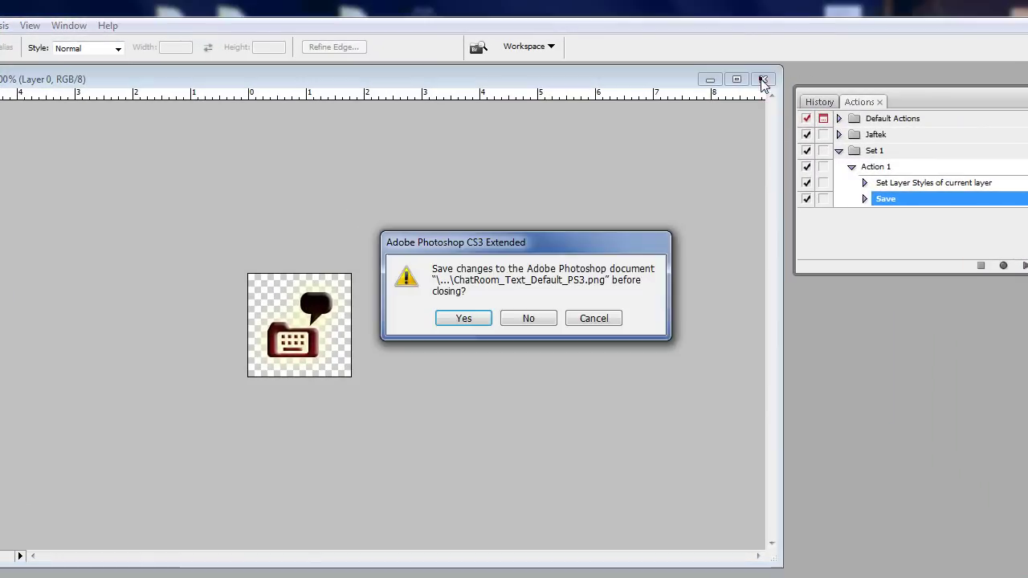
{"action": "left_click", "coordinate": [526, 319]}
{"action": "left_click", "coordinate": [77, 572]}
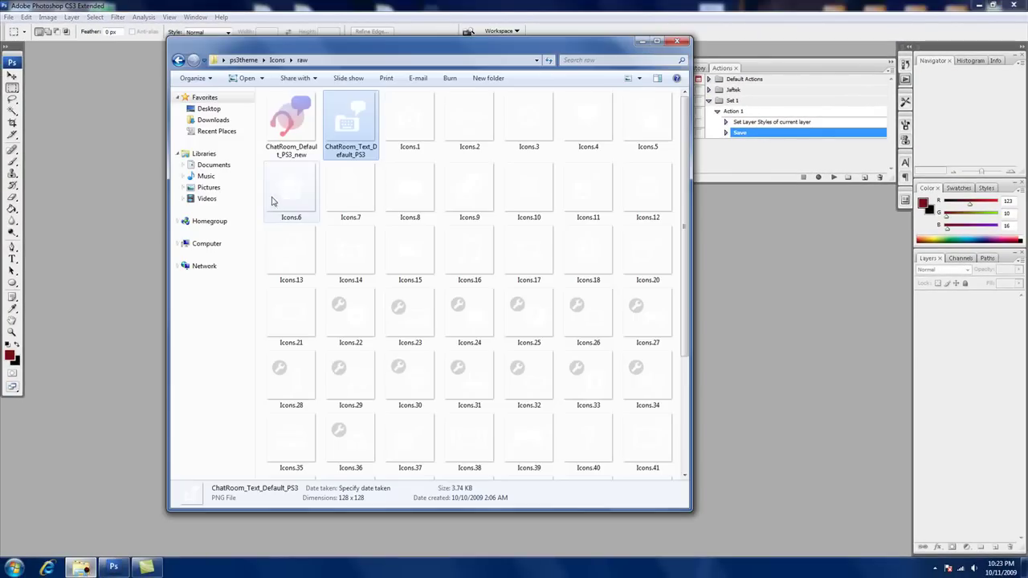
{"action": "key", "text": "BackSpace"}
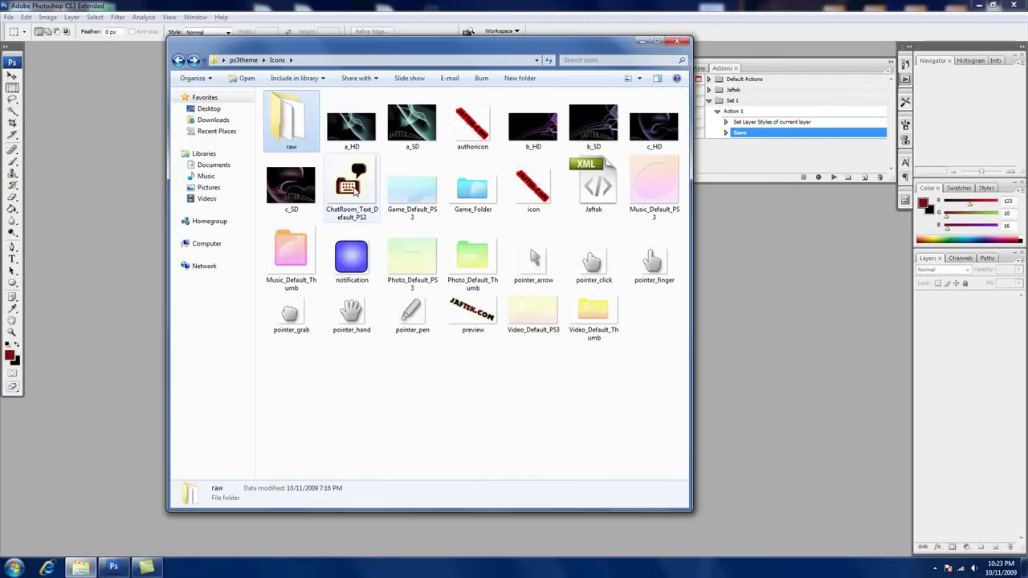
{"action": "left_click", "coordinate": [356, 191]}
{"action": "key", "text": "Delete"}
{"action": "left_click", "coordinate": [541, 329]}
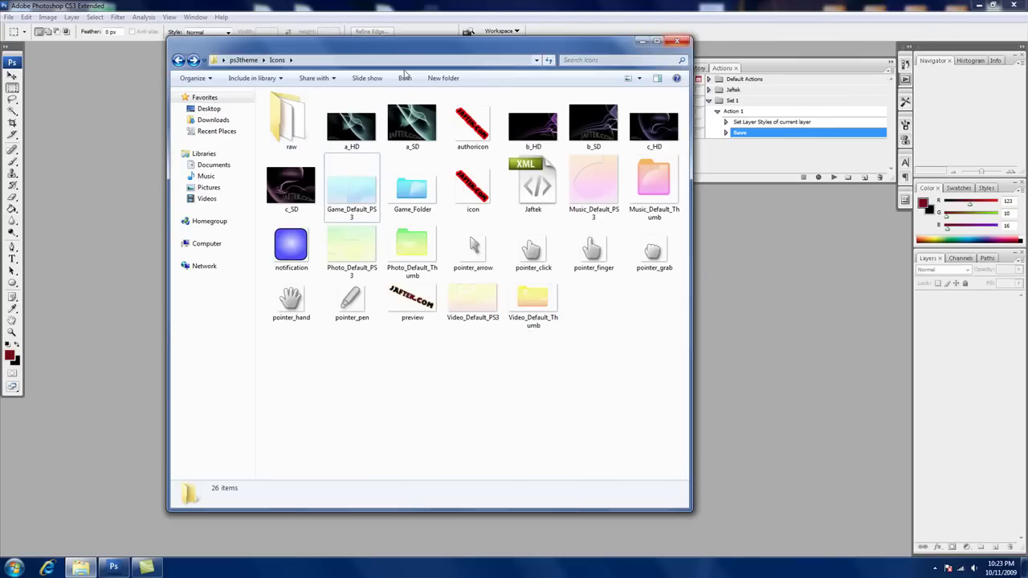
{"action": "left_click", "coordinate": [677, 41]}
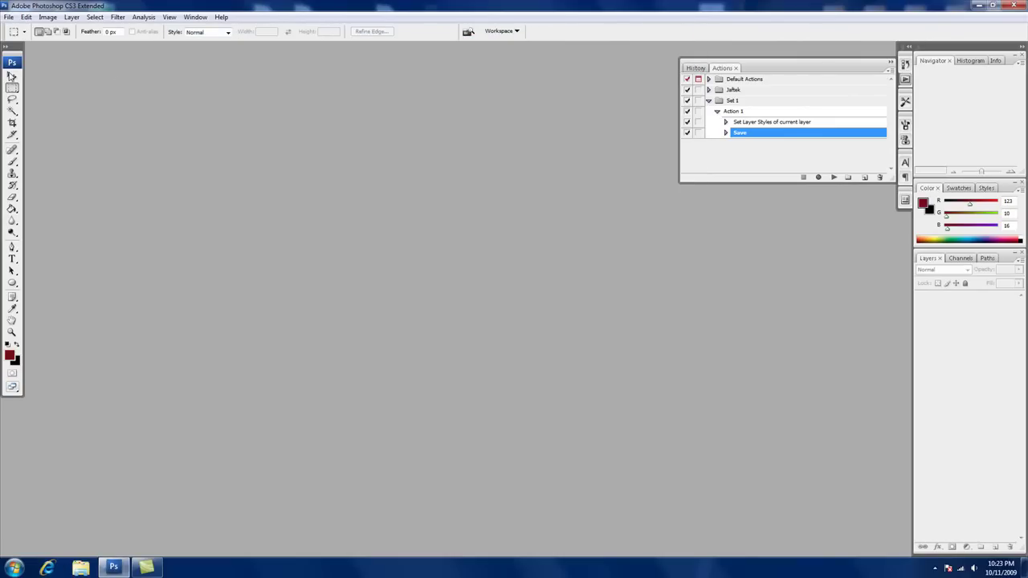
{"action": "left_click", "coordinate": [9, 20]}
{"action": "left_click", "coordinate": [58, 236]}
Step: Batch-run Set 1 / Action 1 with raw as source and Icons as destination
{"action": "left_click", "coordinate": [199, 265]}
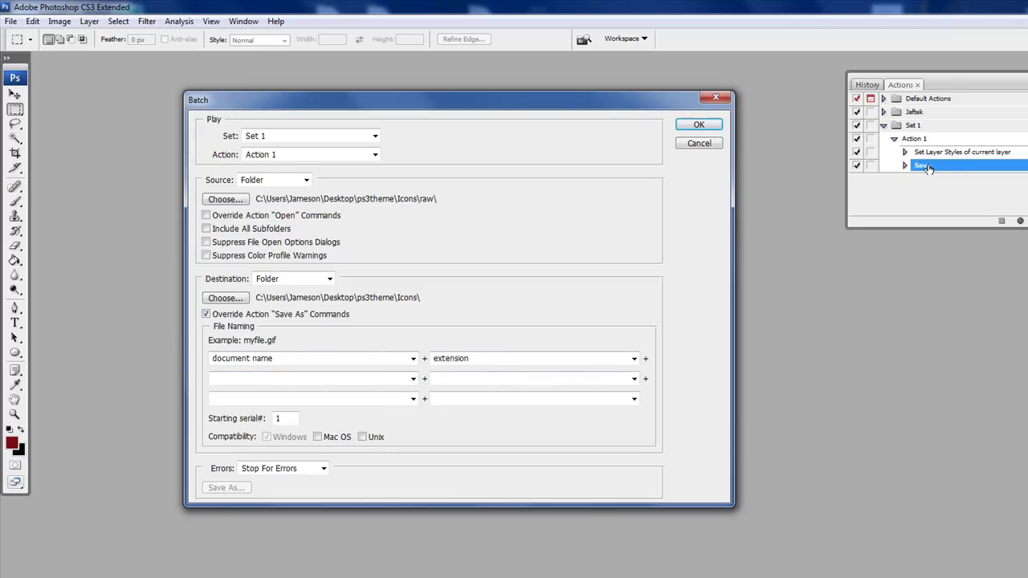
{"action": "left_click", "coordinate": [227, 200]}
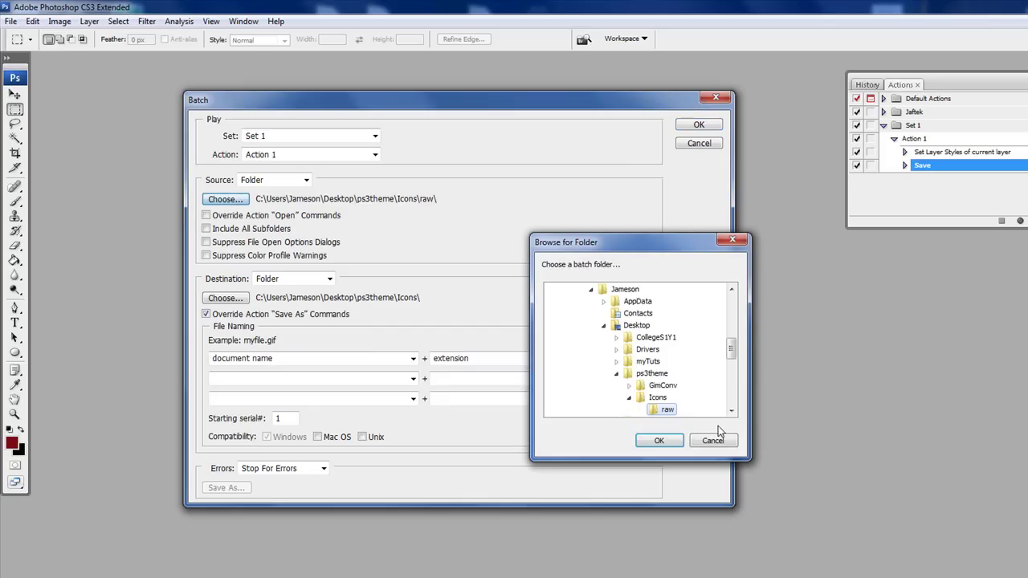
{"action": "left_click", "coordinate": [666, 442]}
{"action": "left_click", "coordinate": [235, 299]}
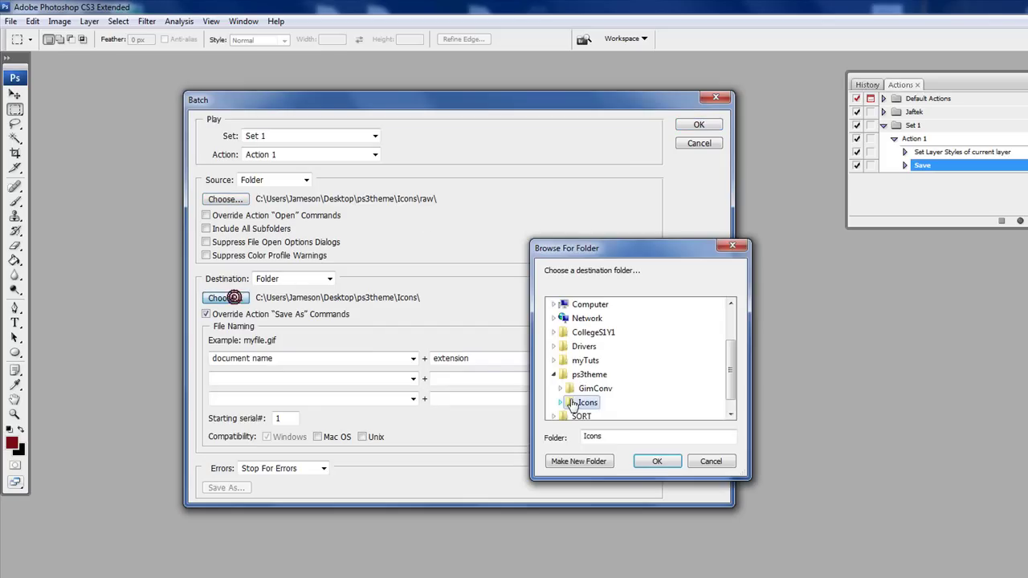
{"action": "left_click", "coordinate": [660, 460]}
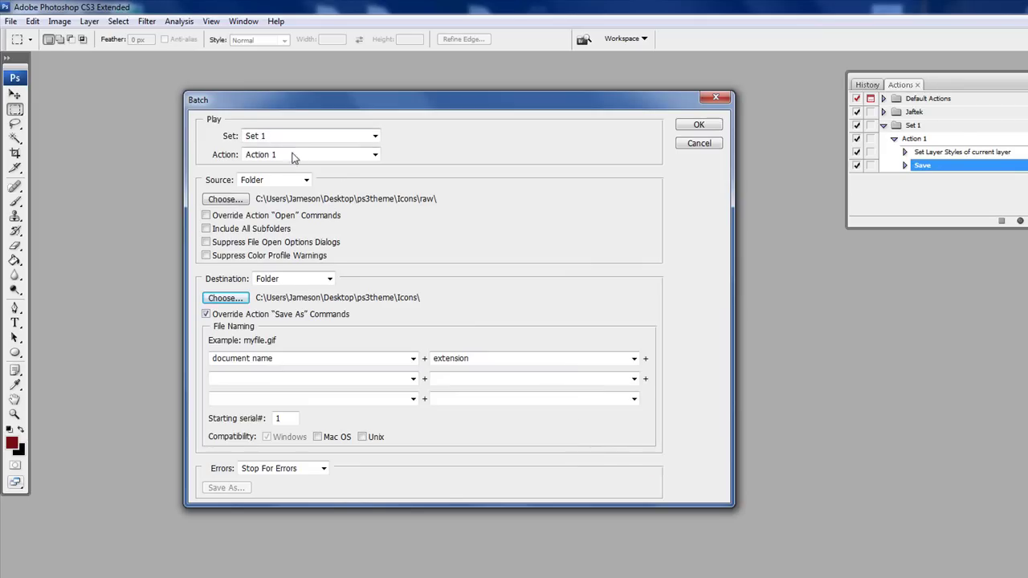
{"action": "left_click", "coordinate": [699, 125]}
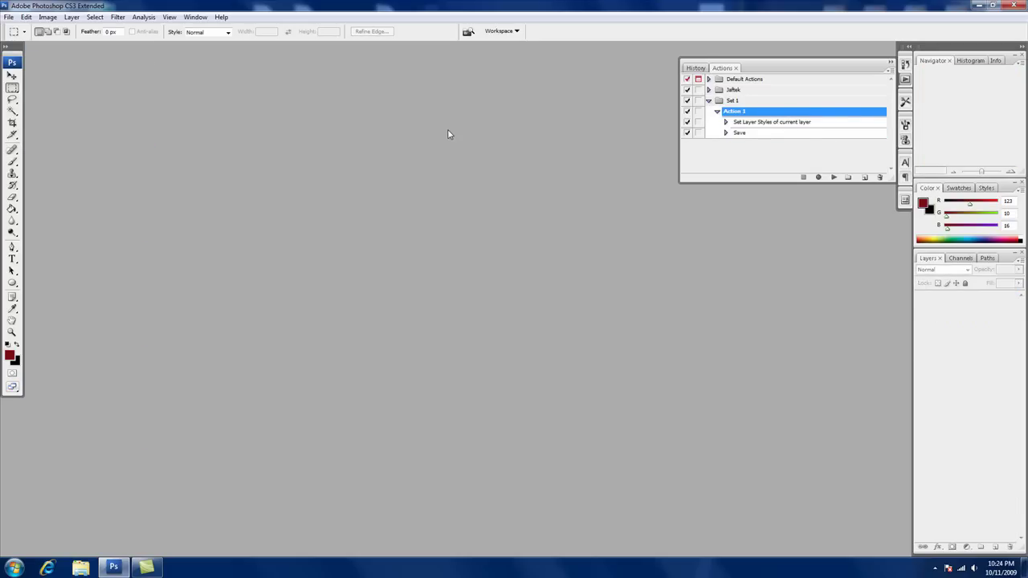
Step: Open ps3theme > Icons from the desktop and inspect the batch-styled icons and wallpapers
{"action": "left_click", "coordinate": [112, 568]}
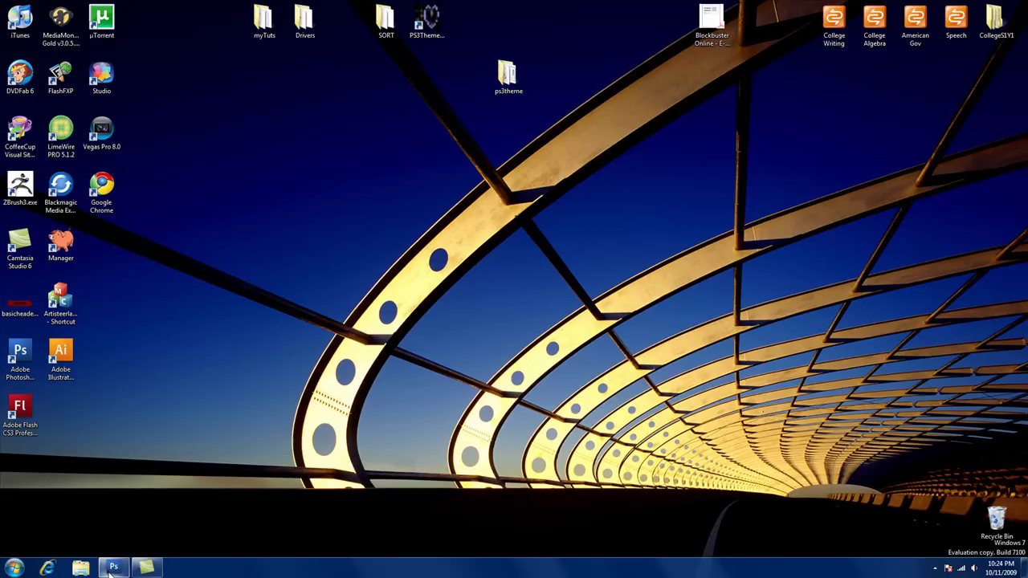
{"action": "left_click", "coordinate": [112, 569]}
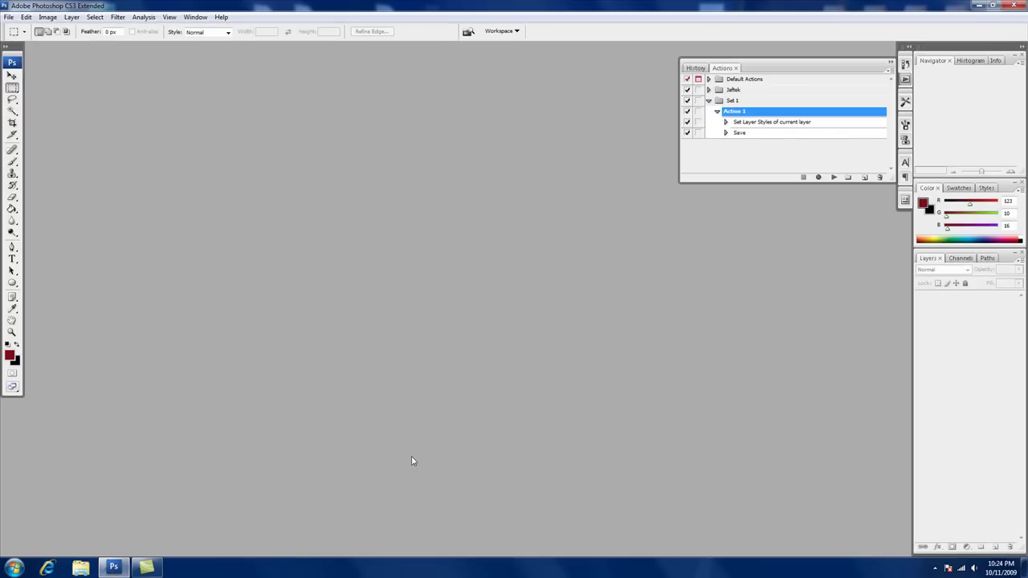
{"action": "left_click", "coordinate": [977, 6]}
{"action": "double_click", "coordinate": [508, 76]}
{"action": "double_click", "coordinate": [301, 120]}
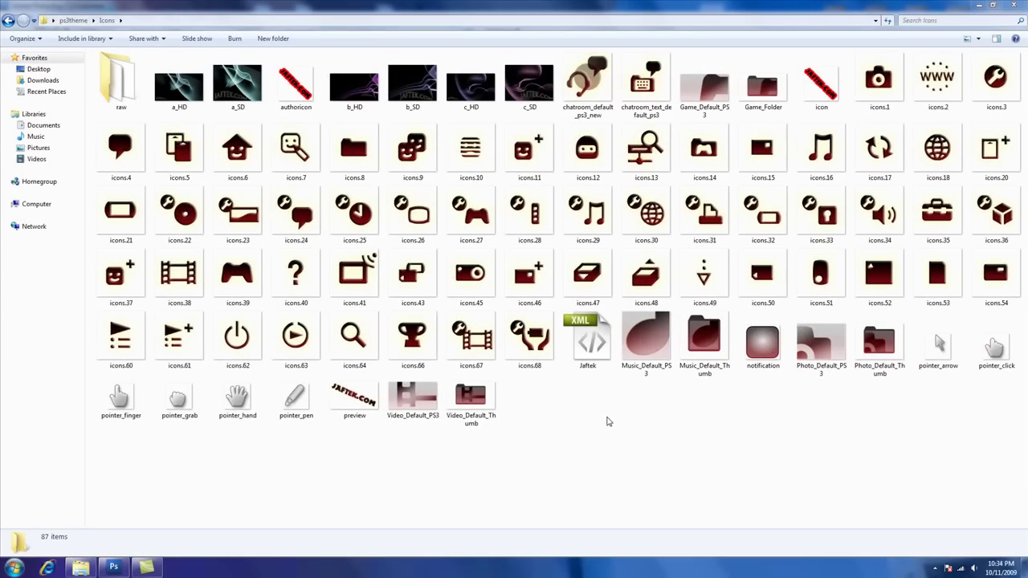
{"action": "left_click_drag", "start_coordinate": [634, 426], "coordinate": [907, 364]}
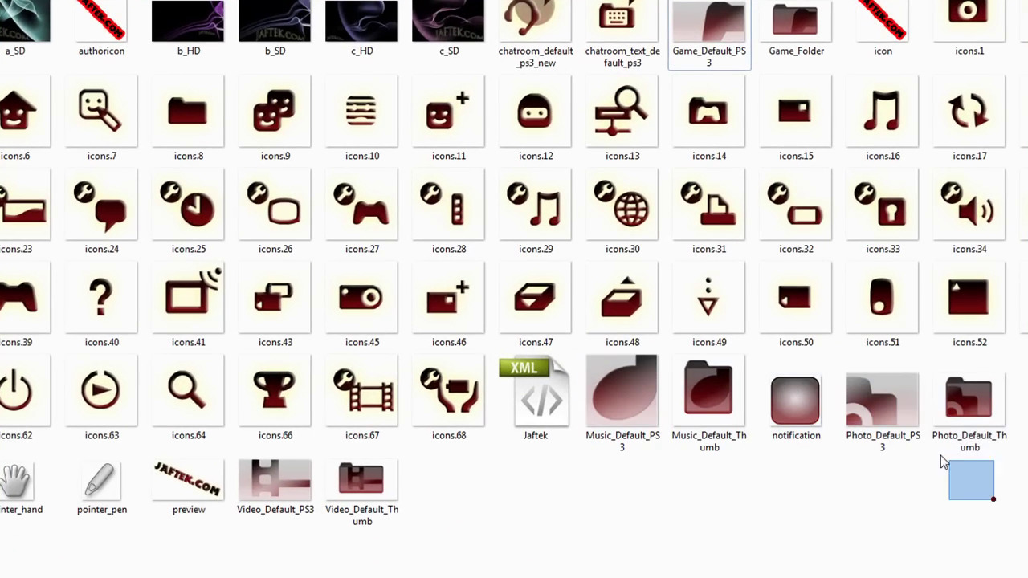
{"action": "left_click_drag", "start_coordinate": [997, 501], "coordinate": [493, 351]}
{"action": "left_click", "coordinate": [542, 522]}
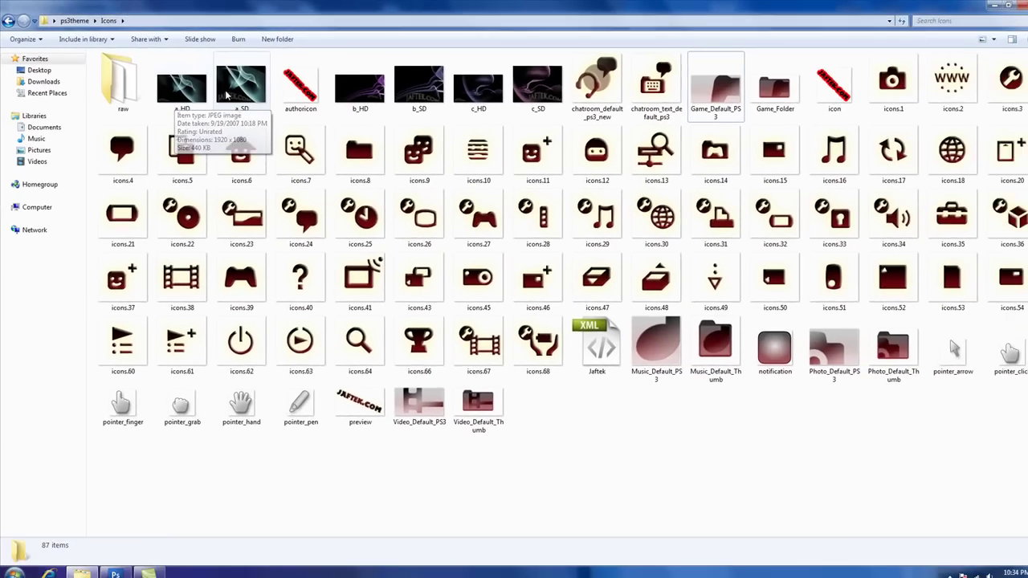
Step: Preview the a_SD and a_HD wallpaper images, then close Windows Photo Viewer
{"action": "double_click", "coordinate": [305, 112]}
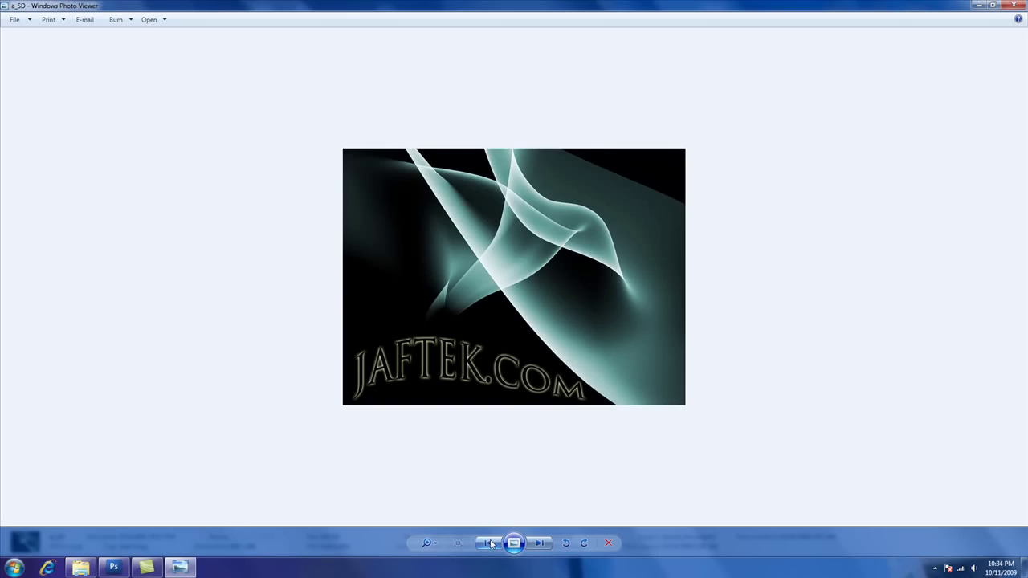
{"action": "left_click", "coordinate": [491, 545]}
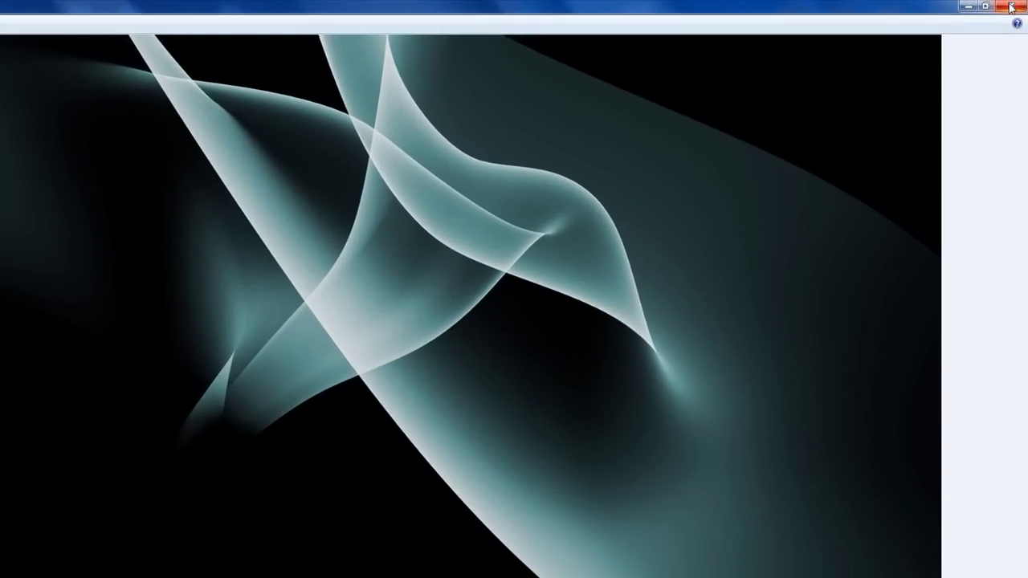
{"action": "left_click", "coordinate": [1011, 8]}
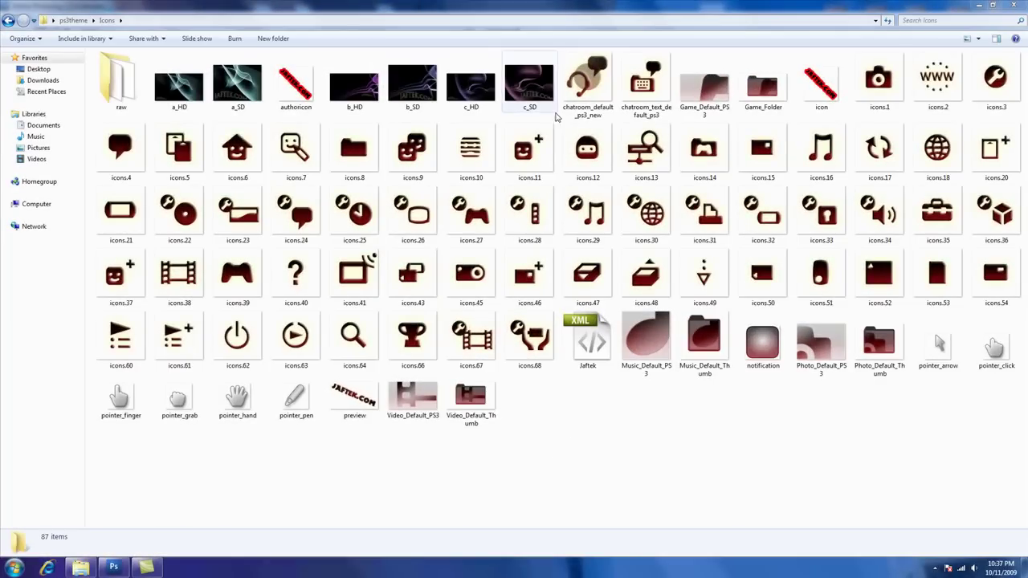
Step: Send the raw subfolder of Icons to the Recycle Bin, leaving 86 items
{"action": "left_click", "coordinate": [528, 110]}
{"action": "left_click_drag", "start_coordinate": [528, 110], "coordinate": [357, 92]}
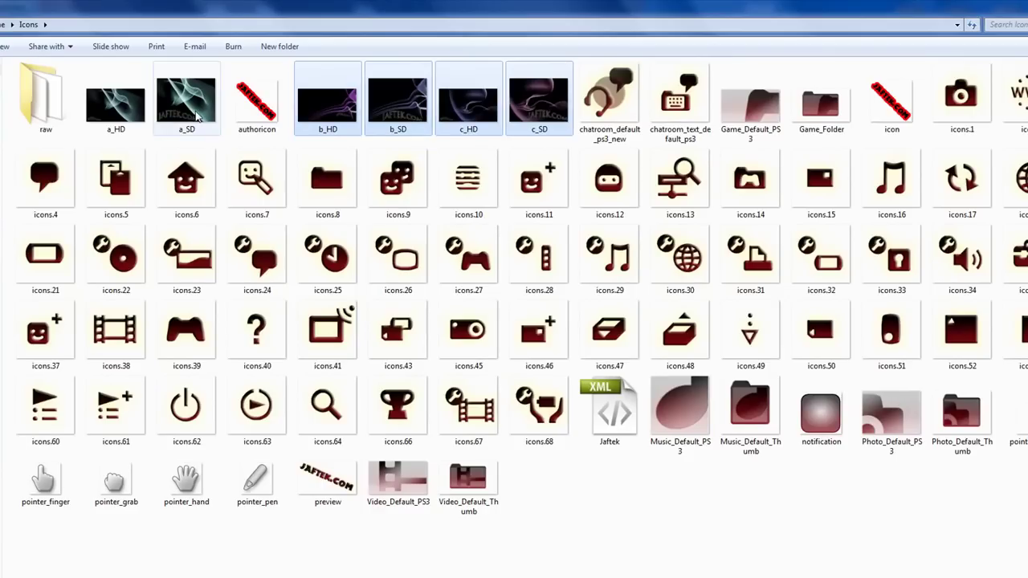
{"action": "left_click", "coordinate": [115, 103]}
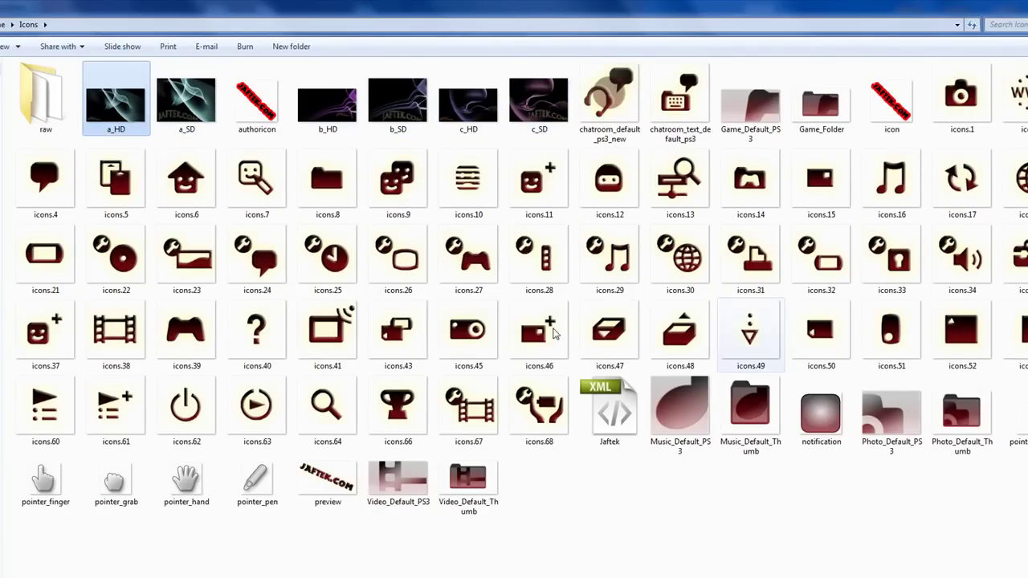
{"action": "left_click", "coordinate": [43, 96]}
{"action": "key", "text": "Delete"}
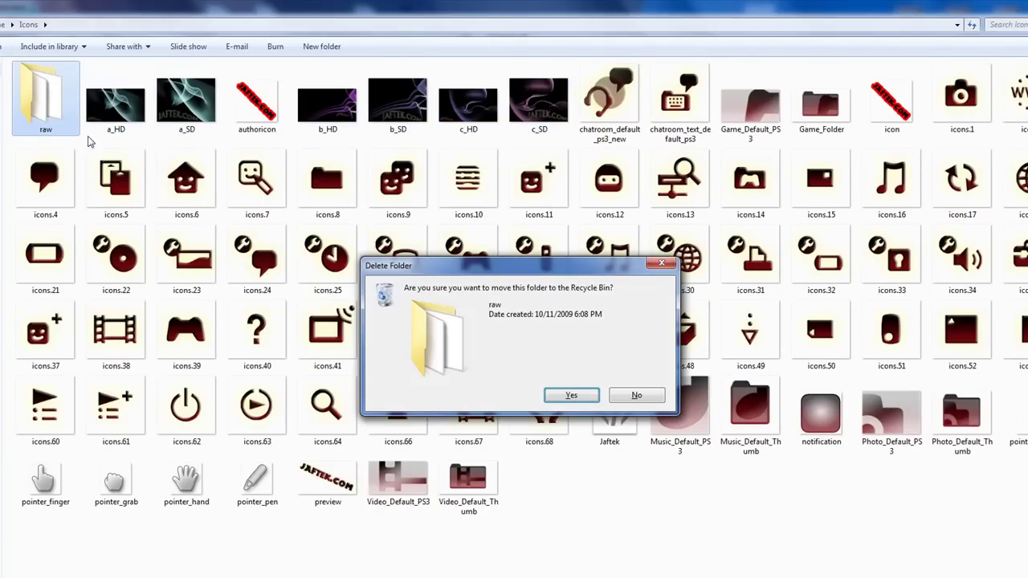
{"action": "left_click", "coordinate": [563, 395]}
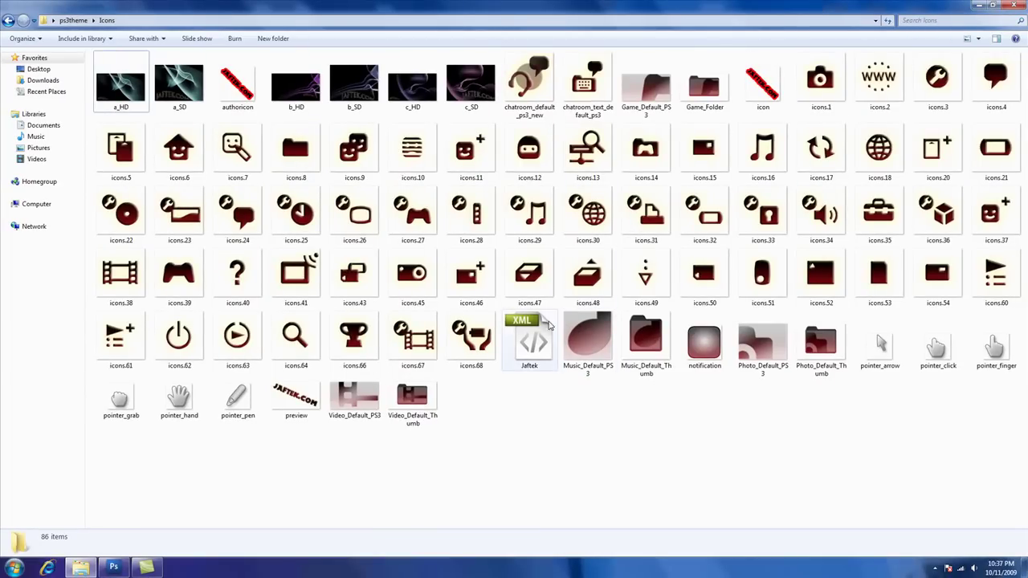
{"action": "left_click", "coordinate": [527, 344]}
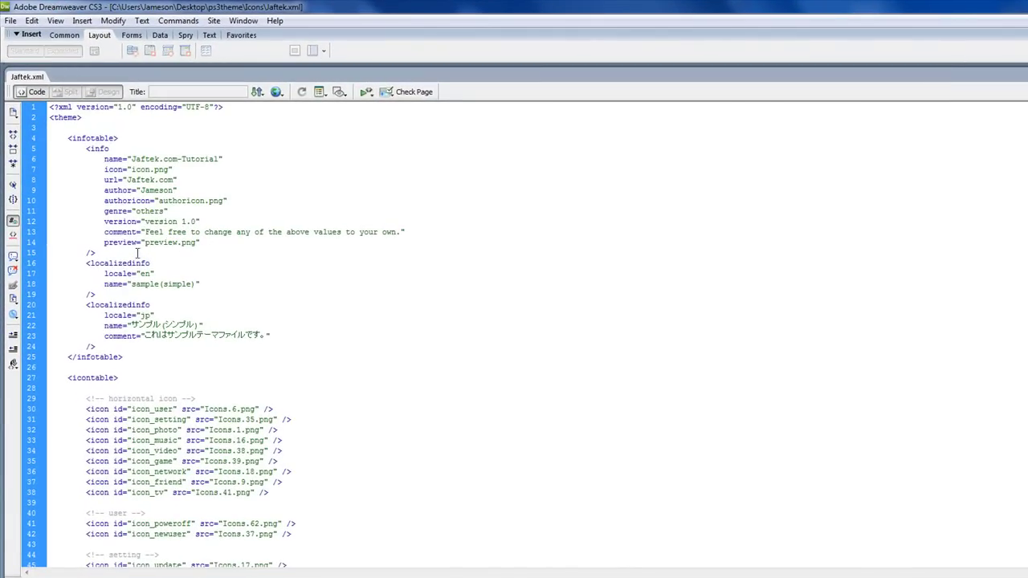
{"action": "left_click_drag", "start_coordinate": [139, 260], "coordinate": [270, 486]}
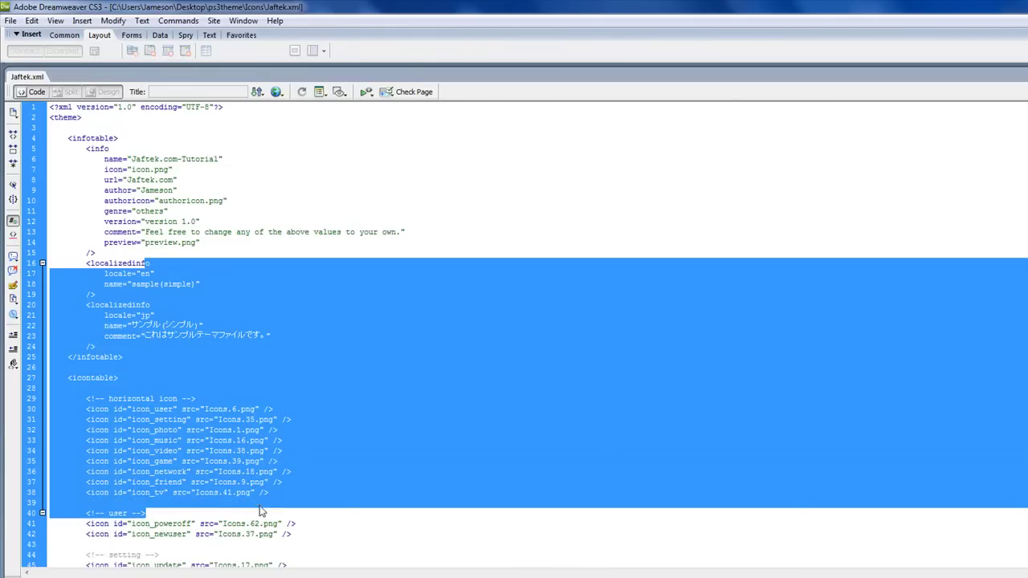
{"action": "left_click", "coordinate": [270, 455]}
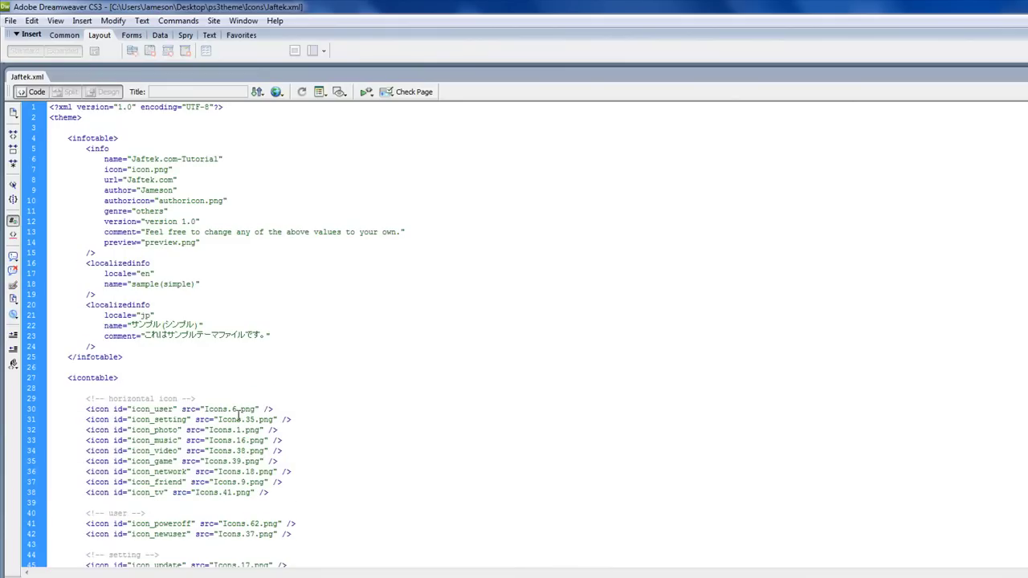
{"action": "scroll", "coordinate": [146, 354], "scroll_direction": "down", "scroll_amount": 1}
{"action": "scroll", "coordinate": [247, 417], "scroll_direction": "down", "scroll_amount": 2}
{"action": "scroll", "coordinate": [305, 406], "scroll_direction": "down", "scroll_amount": 5}
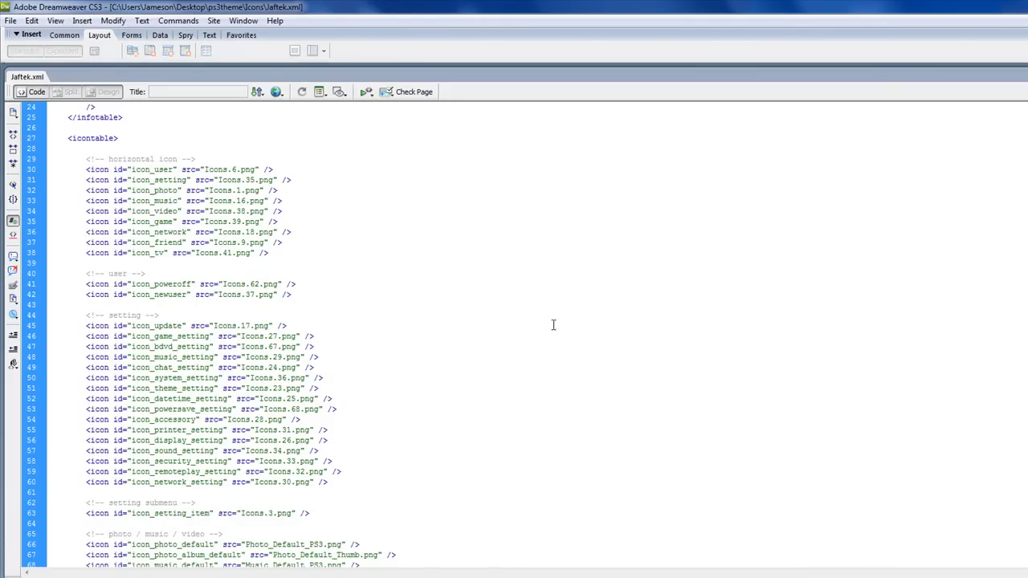
{"action": "scroll", "coordinate": [327, 477], "scroll_direction": "down", "scroll_amount": 6}
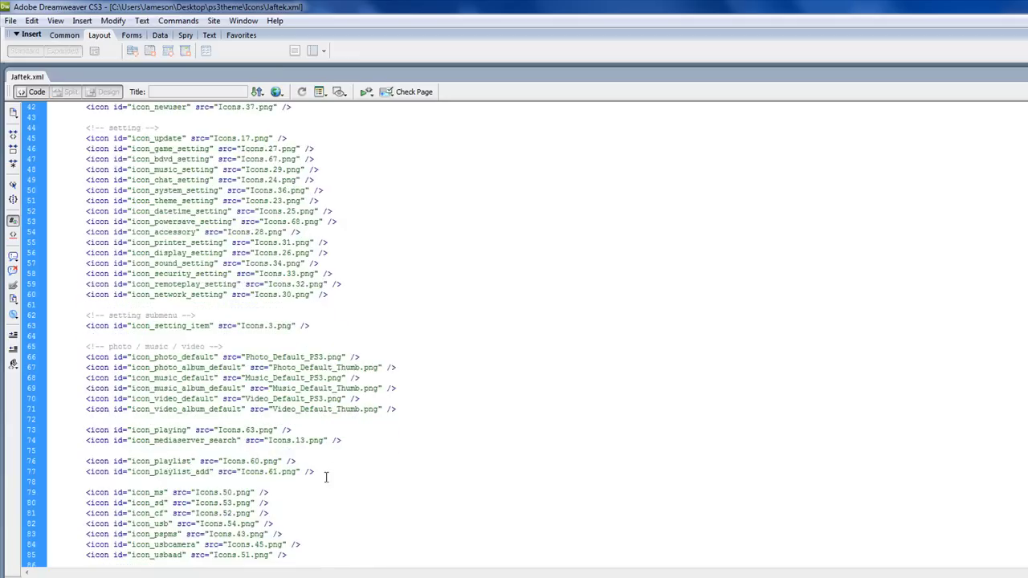
{"action": "scroll", "coordinate": [328, 475], "scroll_direction": "down", "scroll_amount": 6}
{"action": "scroll", "coordinate": [333, 482], "scroll_direction": "down", "scroll_amount": 8}
{"action": "scroll", "coordinate": [332, 487], "scroll_direction": "down", "scroll_amount": 6}
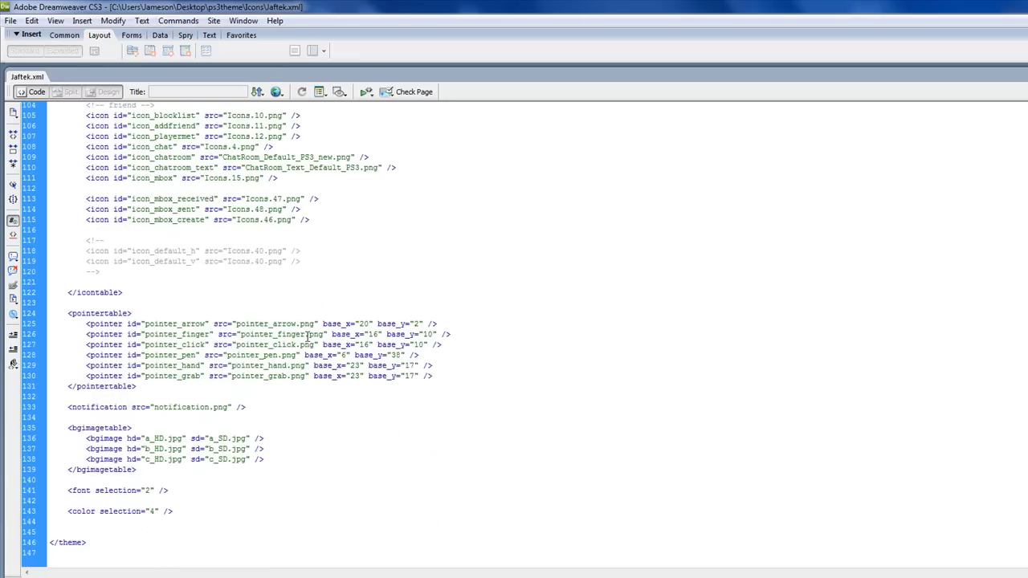
{"action": "scroll", "coordinate": [469, 325], "scroll_direction": "up", "scroll_amount": 3}
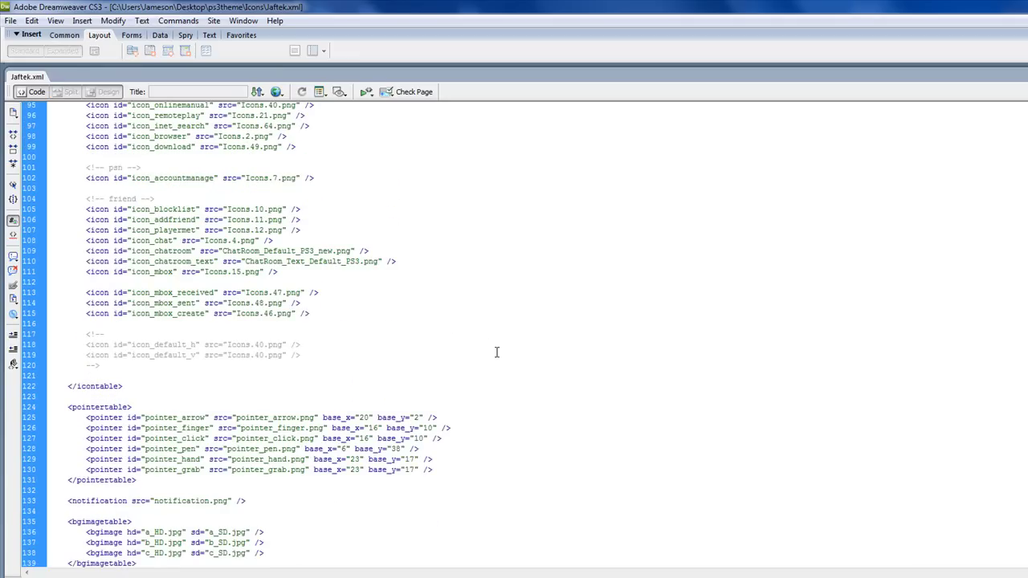
{"action": "scroll", "coordinate": [883, 466], "scroll_direction": "down", "scroll_amount": 2}
{"action": "scroll", "coordinate": [880, 468], "scroll_direction": "down", "scroll_amount": 1}
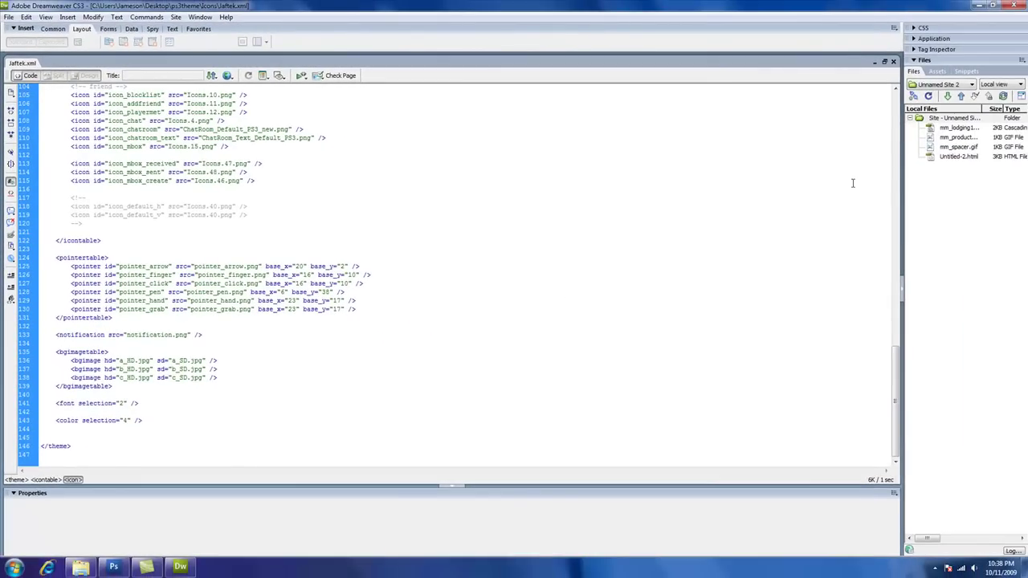
{"action": "scroll", "coordinate": [811, 264], "scroll_direction": "up", "scroll_amount": 7}
{"action": "scroll", "coordinate": [812, 263], "scroll_direction": "up", "scroll_amount": 5}
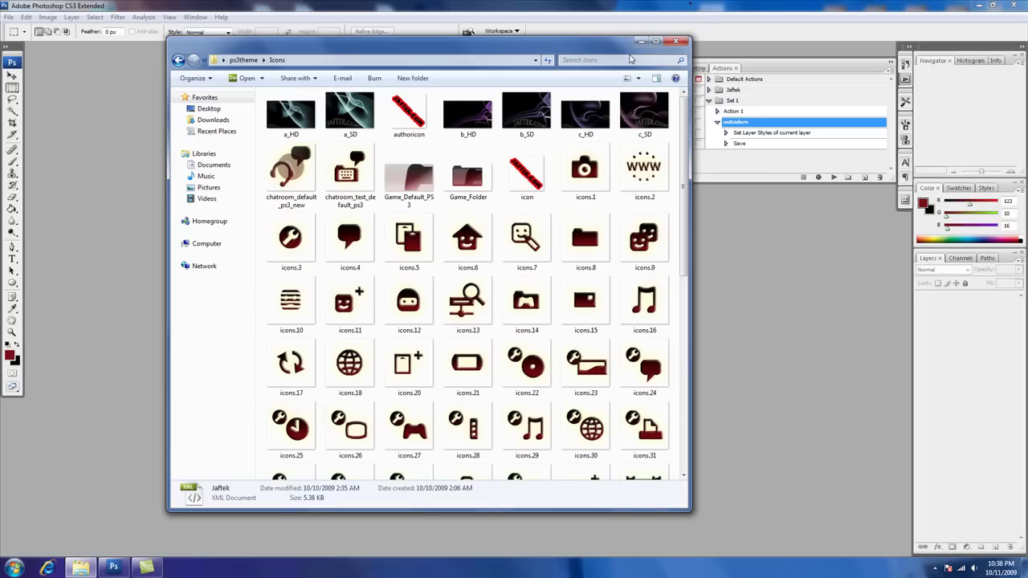
Step: Minimize Photoshop and Camtasia, open ps3theme, and tile it beside the Icons window
{"action": "double_click", "coordinate": [478, 16]}
{"action": "left_click", "coordinate": [948, 13]}
{"action": "left_click", "coordinate": [979, 5]}
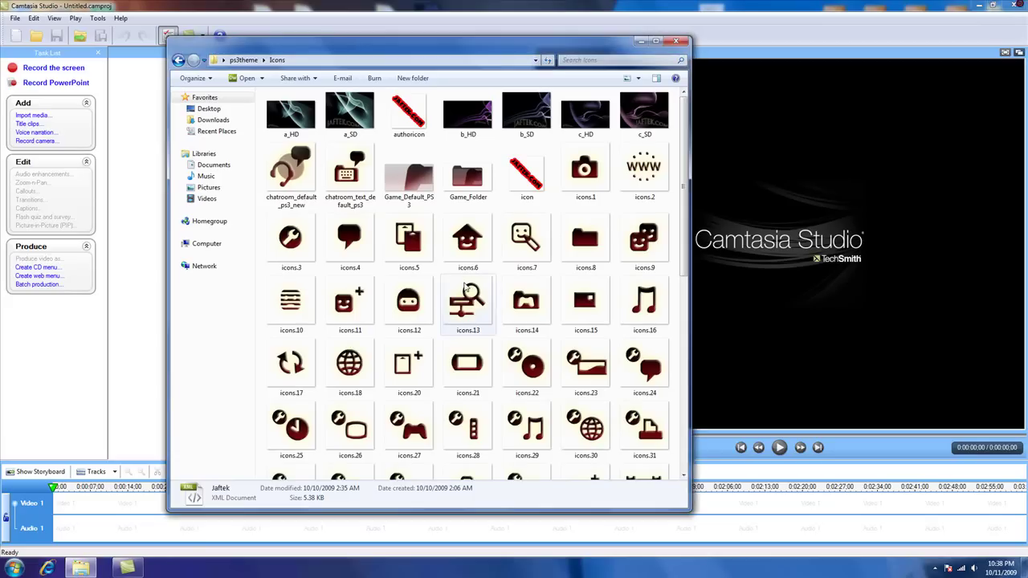
{"action": "left_click", "coordinate": [995, 6]}
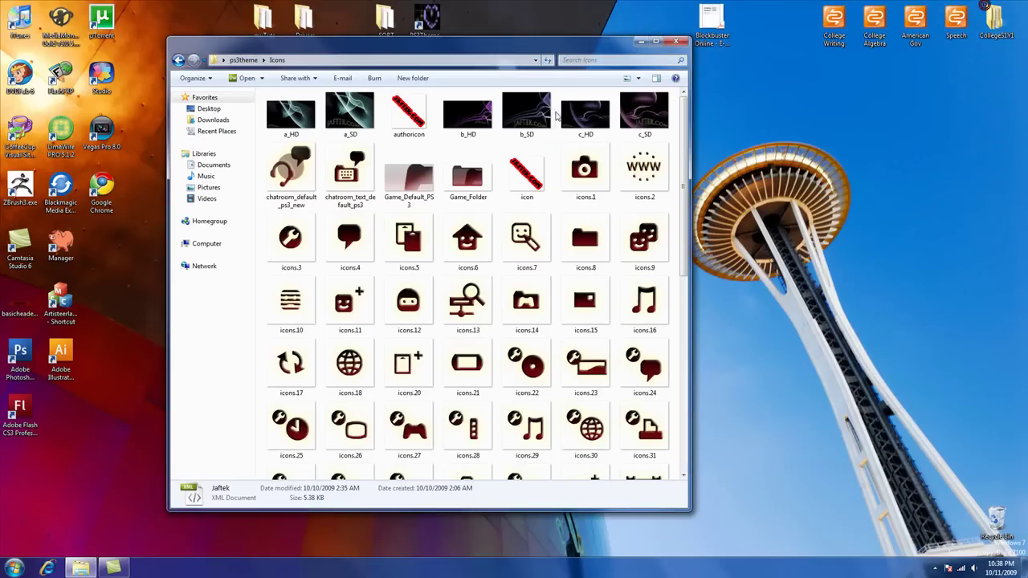
{"action": "left_click_drag", "start_coordinate": [549, 52], "coordinate": [741, 119]}
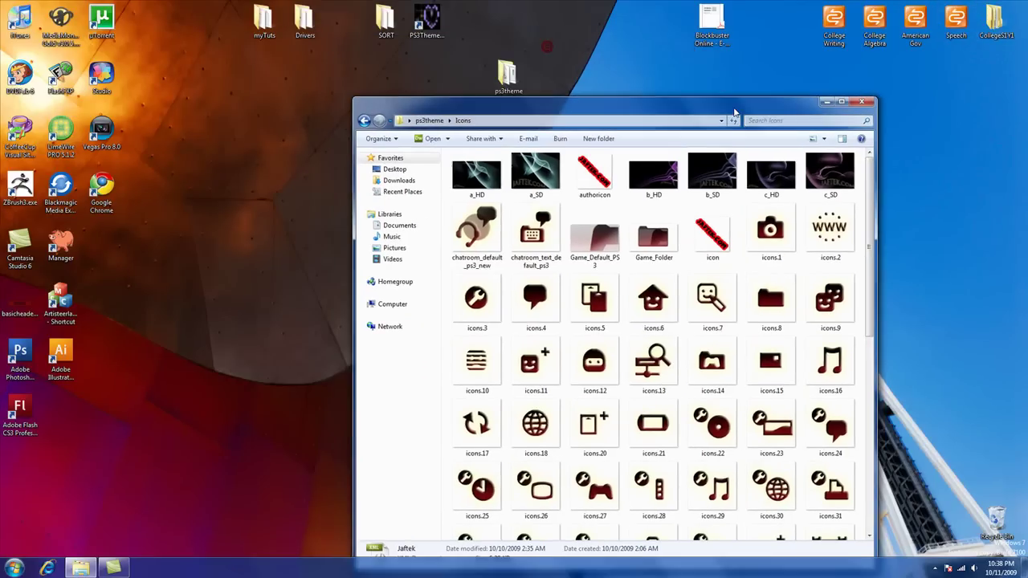
{"action": "left_click", "coordinate": [507, 80]}
{"action": "double_click", "coordinate": [506, 80]}
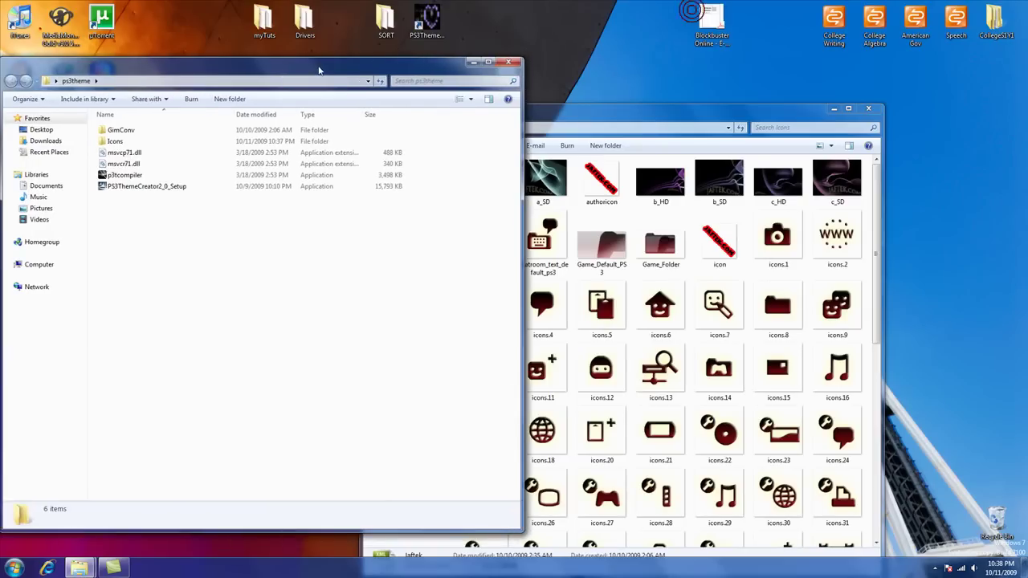
{"action": "left_click_drag", "start_coordinate": [693, 9], "coordinate": [358, 61]}
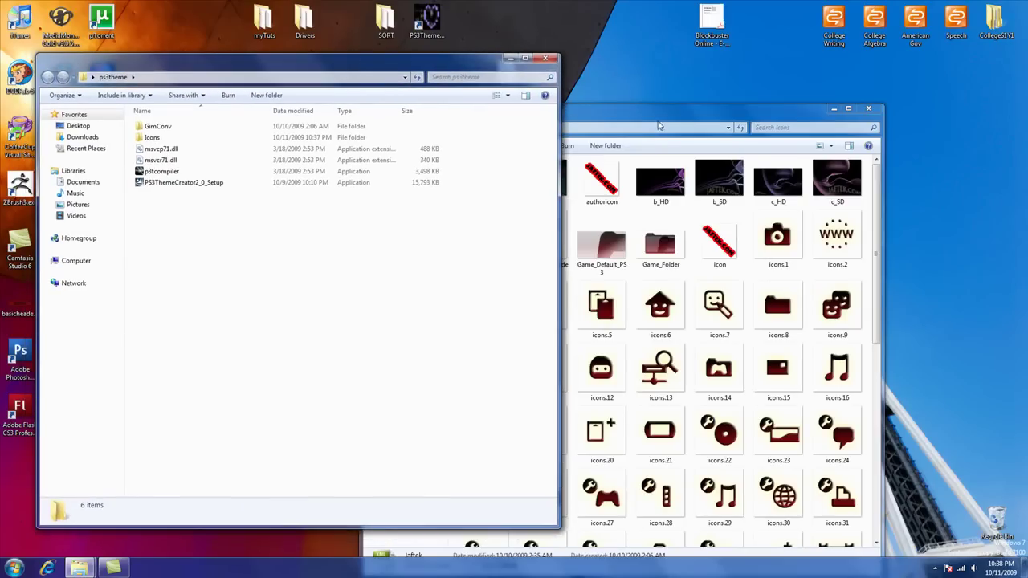
{"action": "left_click_drag", "start_coordinate": [654, 119], "coordinate": [746, 66]}
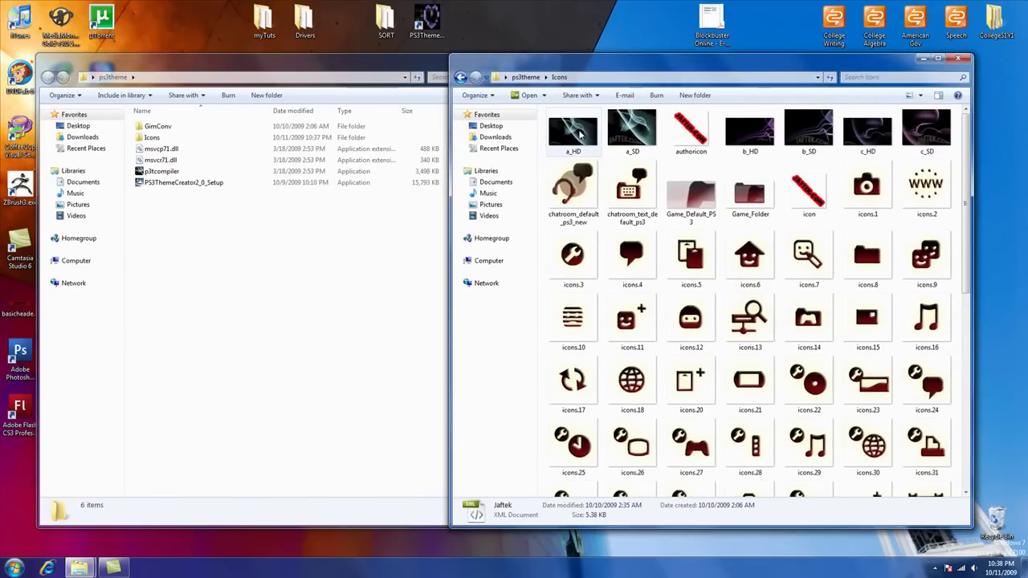
Step: Select the Jaftek.xml theme file in the Icons folder
{"action": "left_click", "coordinate": [582, 135]}
{"action": "left_click_drag", "start_coordinate": [970, 142], "coordinate": [957, 373]}
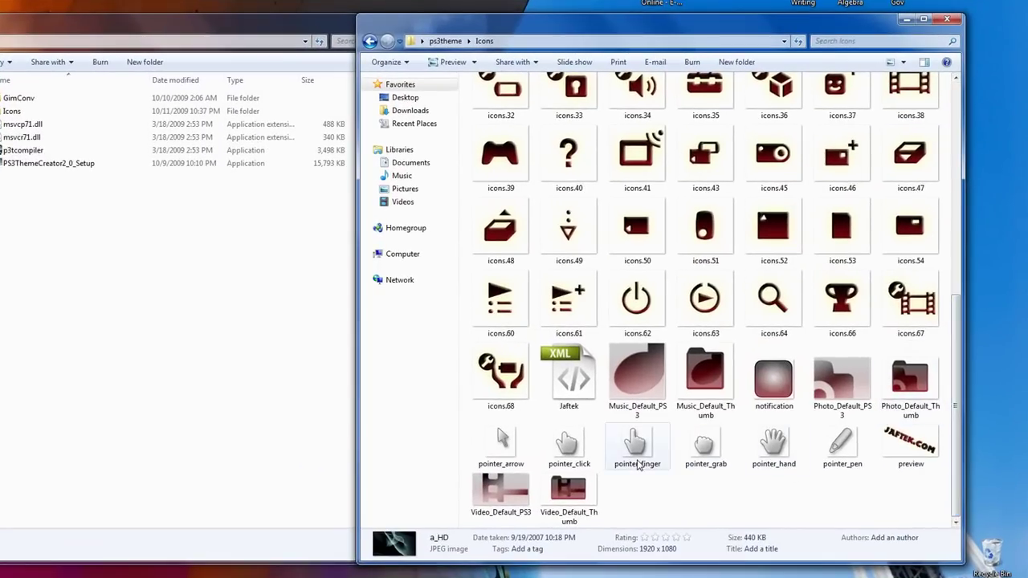
{"action": "left_click", "coordinate": [653, 488]}
{"action": "left_click", "coordinate": [583, 374]}
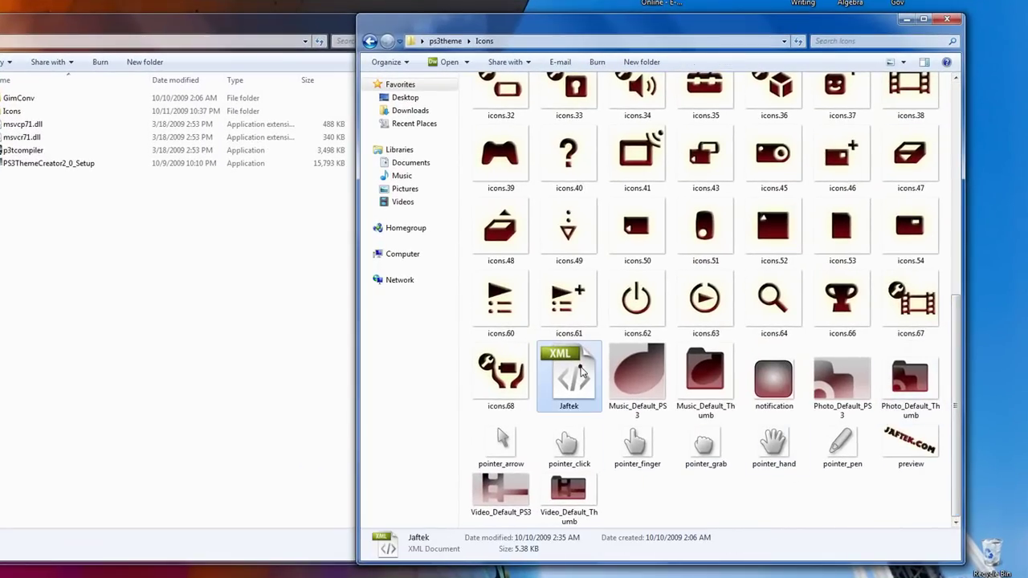
{"action": "mouse_move", "coordinate": [568, 374]}
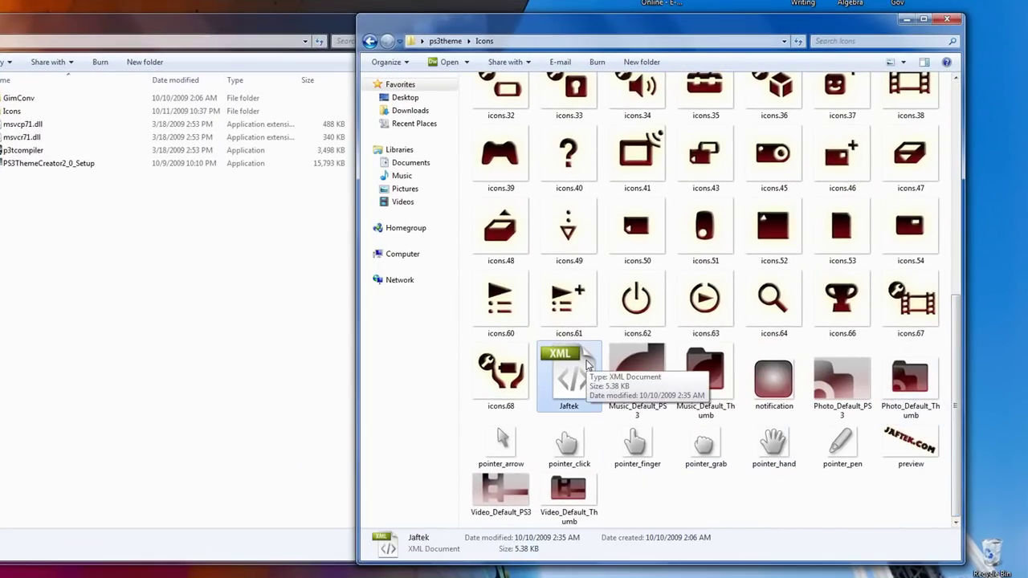
Step: Drop Jaftek.xml onto p3tcompiler.exe to compile the theme, then close the console
{"action": "left_click_drag", "start_coordinate": [584, 389], "coordinate": [193, 219]}
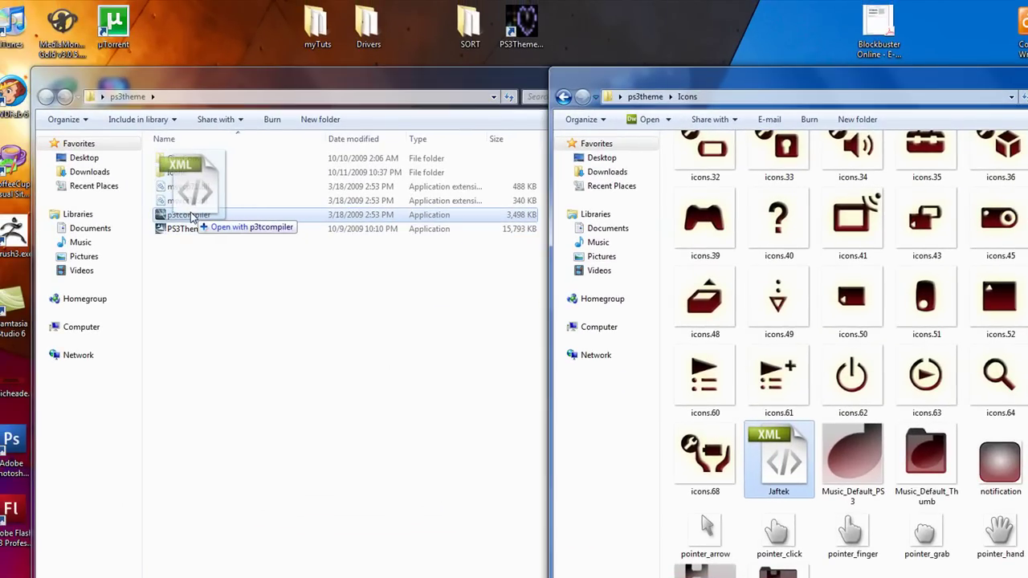
{"action": "left_click_drag", "start_coordinate": [193, 217], "coordinate": [191, 217]}
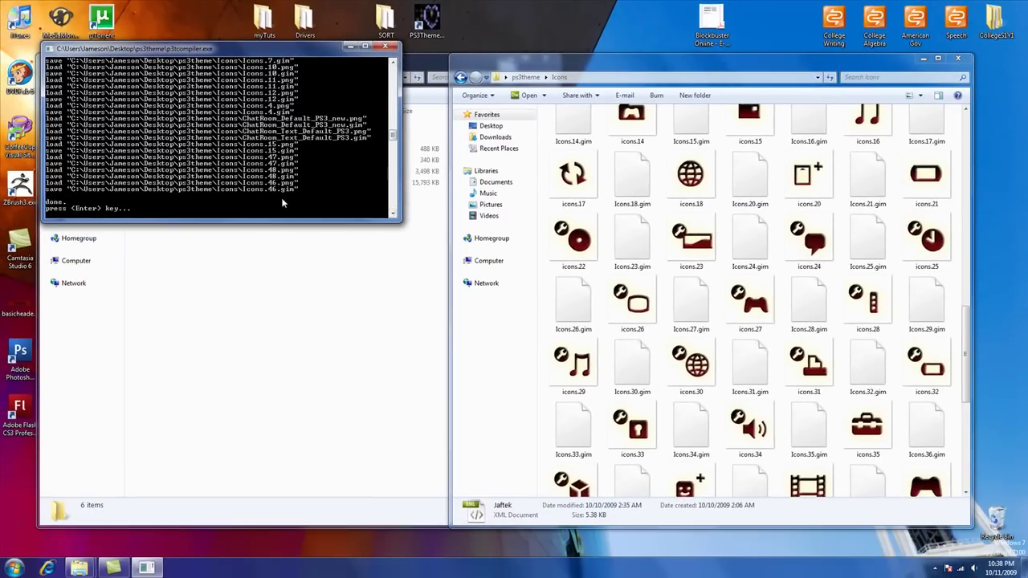
{"action": "key", "text": "Return"}
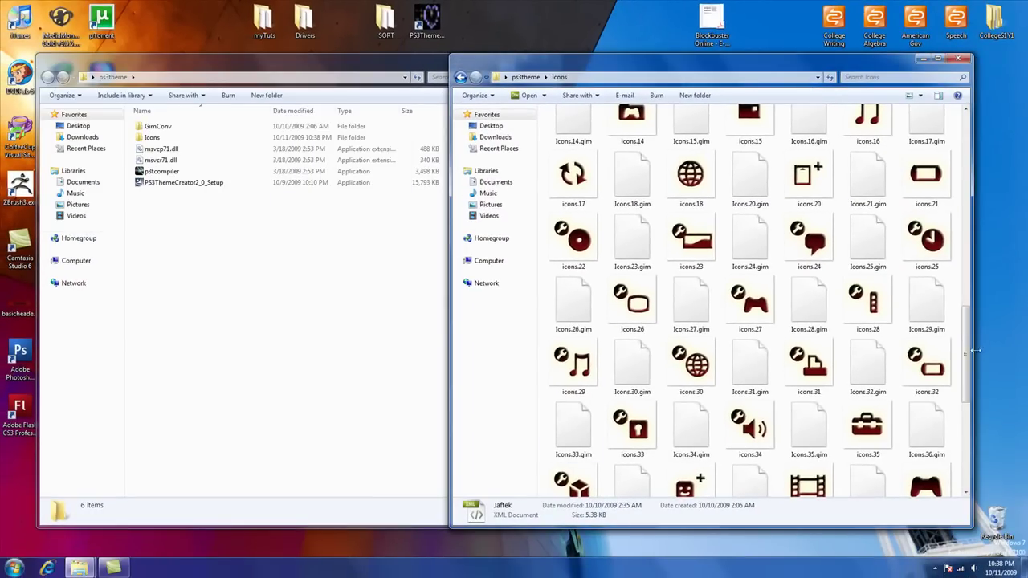
Step: Sort the Icons folder by file type to group the .gim files
{"action": "scroll", "coordinate": [968, 350], "scroll_direction": "up", "scroll_amount": 5}
{"action": "scroll", "coordinate": [964, 348], "scroll_direction": "up", "scroll_amount": 5}
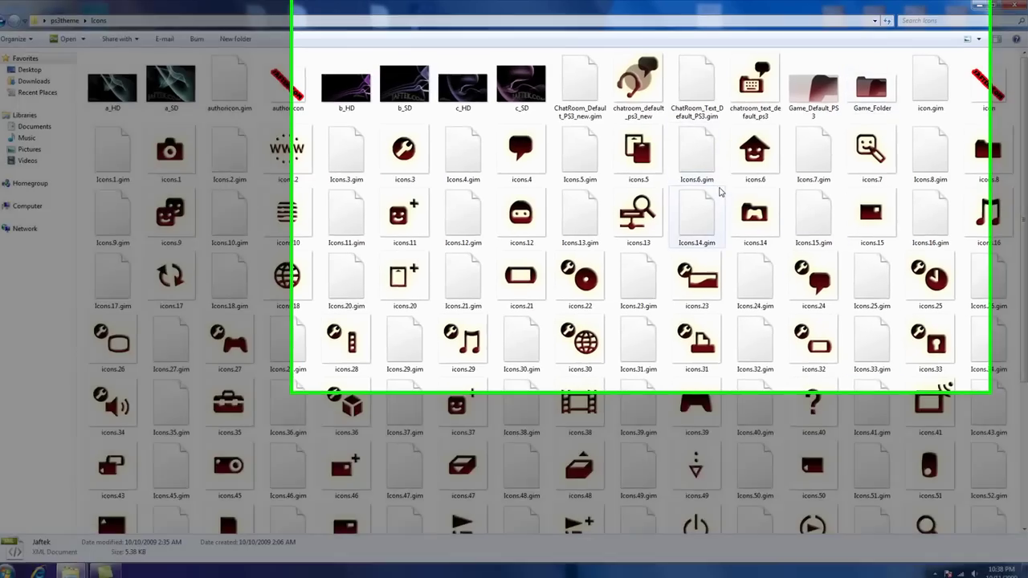
{"action": "right_click", "coordinate": [665, 276]}
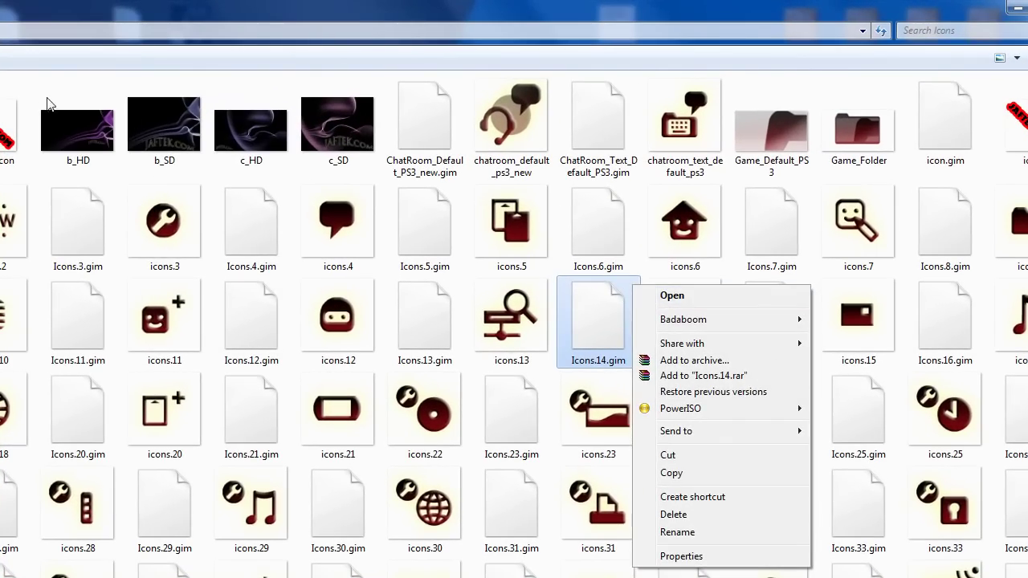
{"action": "right_click", "coordinate": [47, 103]}
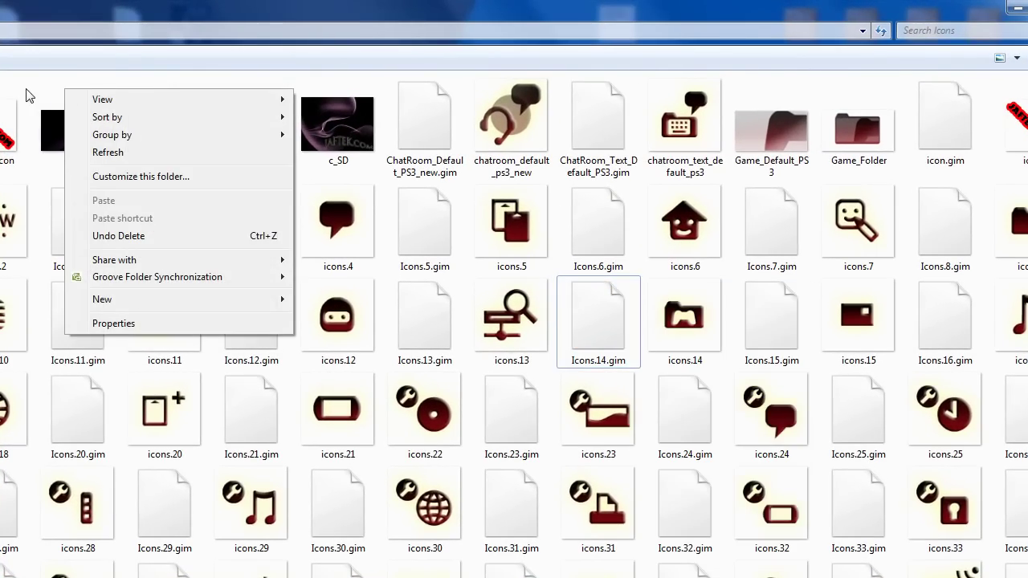
{"action": "mouse_move", "coordinate": [392, 111]}
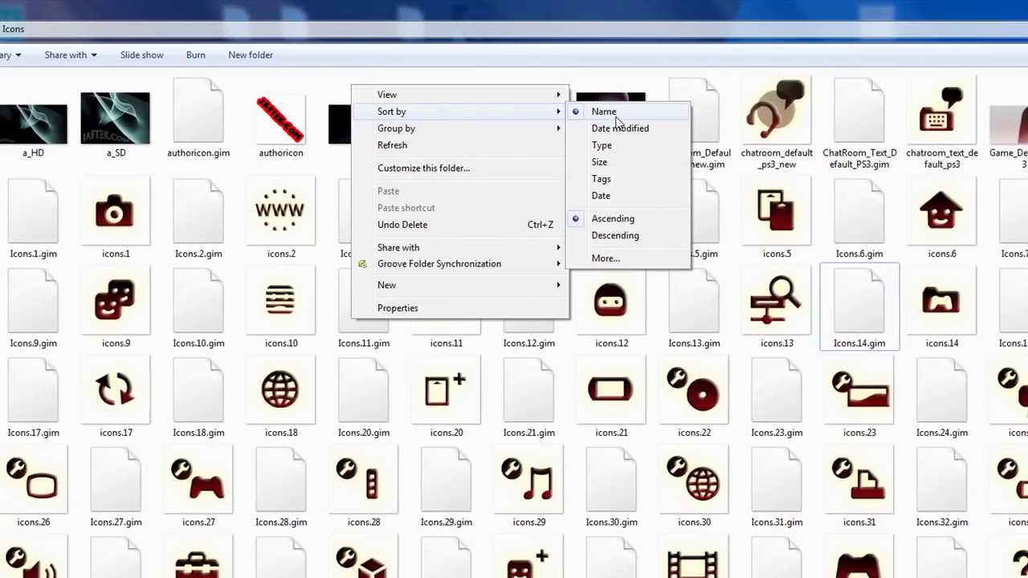
{"action": "left_click", "coordinate": [626, 149]}
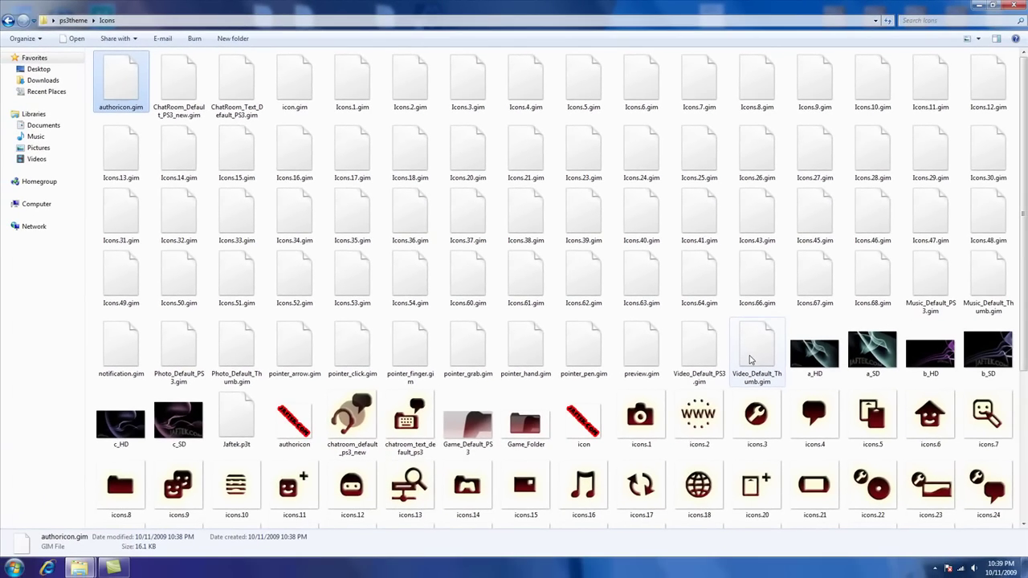
{"action": "mouse_move", "coordinate": [1024, 223]}
{"action": "left_mouse_down"}
{"action": "mouse_move", "coordinate": [1023, 472]}
{"action": "mouse_move", "coordinate": [1026, 159]}
{"action": "left_mouse_up"}
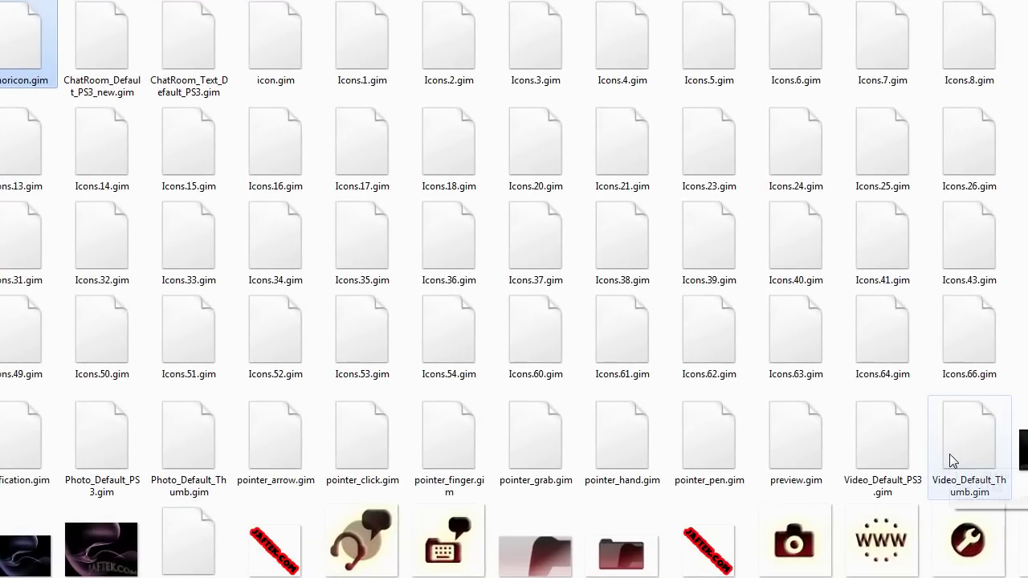
Step: Delete the 76 leftover .gim files, leaving Jaftek.p3t beside the PNGs
{"action": "key", "text": "ctrl+a"}
{"action": "key", "text": "Delete"}
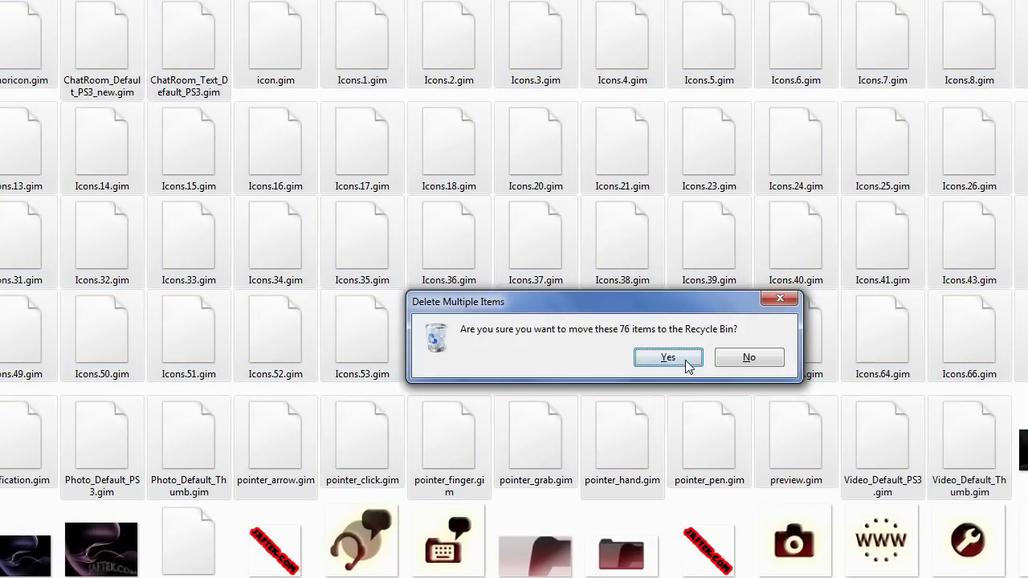
{"action": "left_click", "coordinate": [685, 359]}
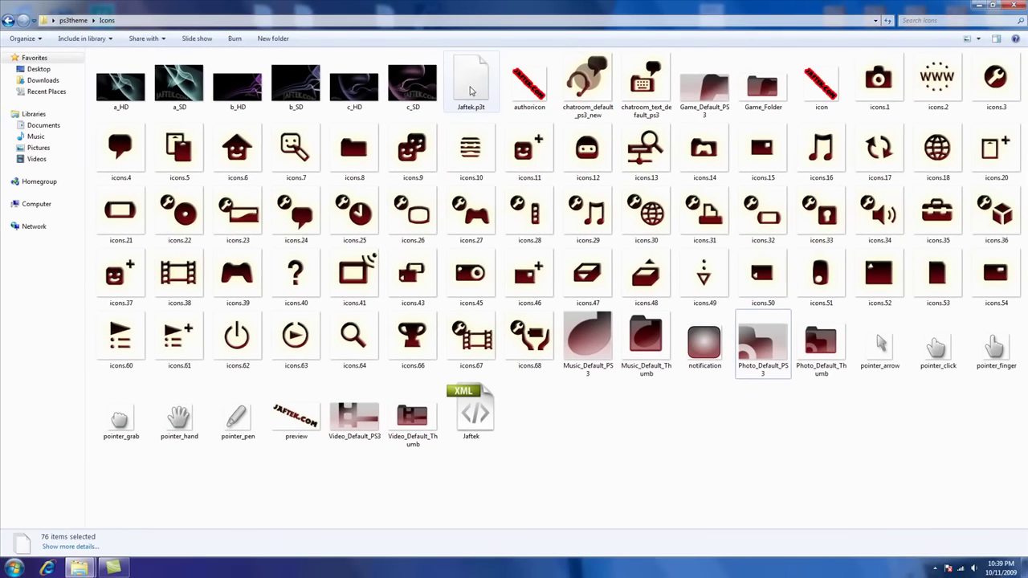
{"action": "left_click", "coordinate": [472, 88]}
{"action": "right_click", "coordinate": [471, 89]}
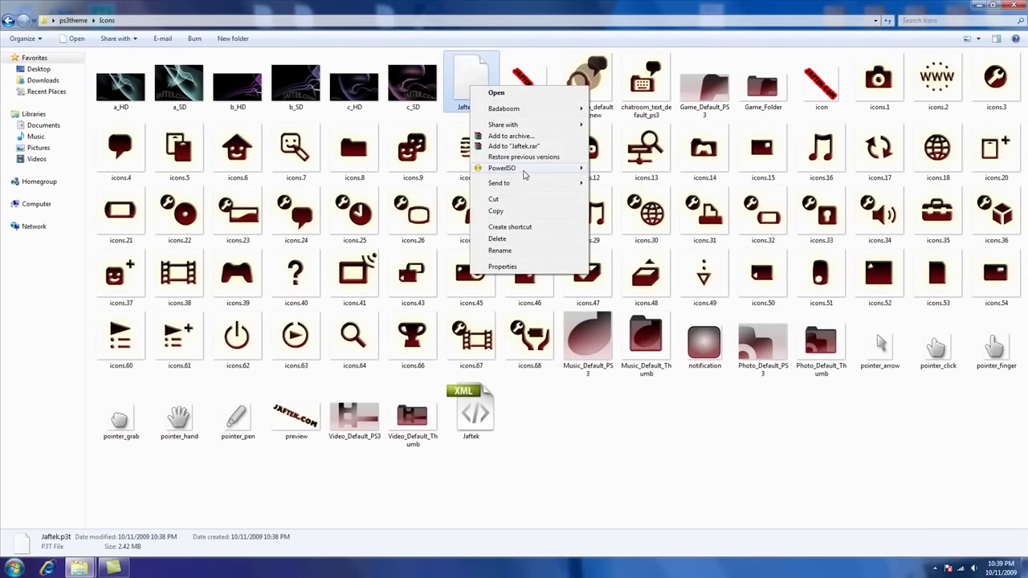
Step: Copy Jaftek.p3t onto the desktop and close the ps3theme window
{"action": "left_click", "coordinate": [501, 215]}
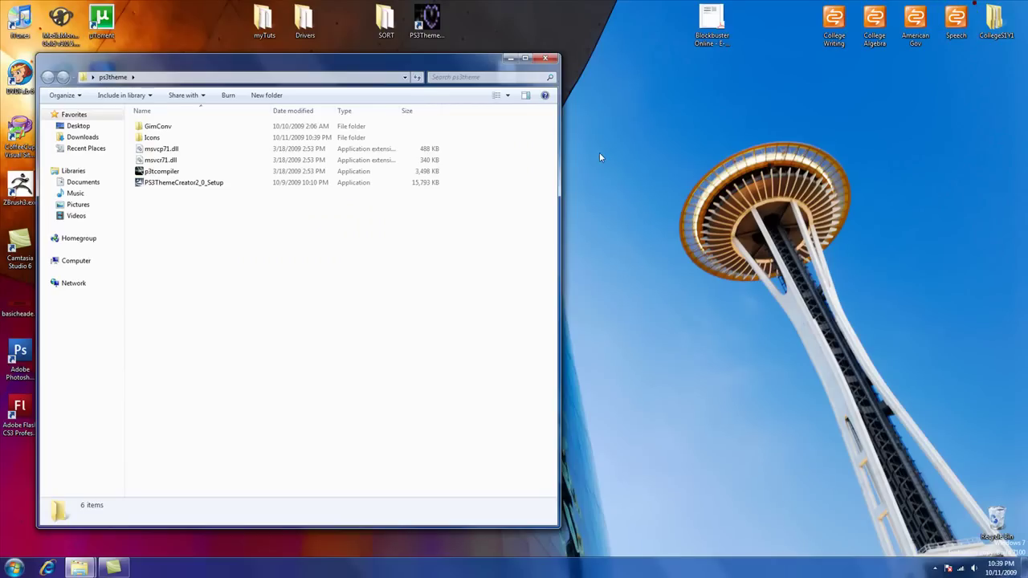
{"action": "right_click", "coordinate": [750, 157]}
{"action": "left_click", "coordinate": [780, 202]}
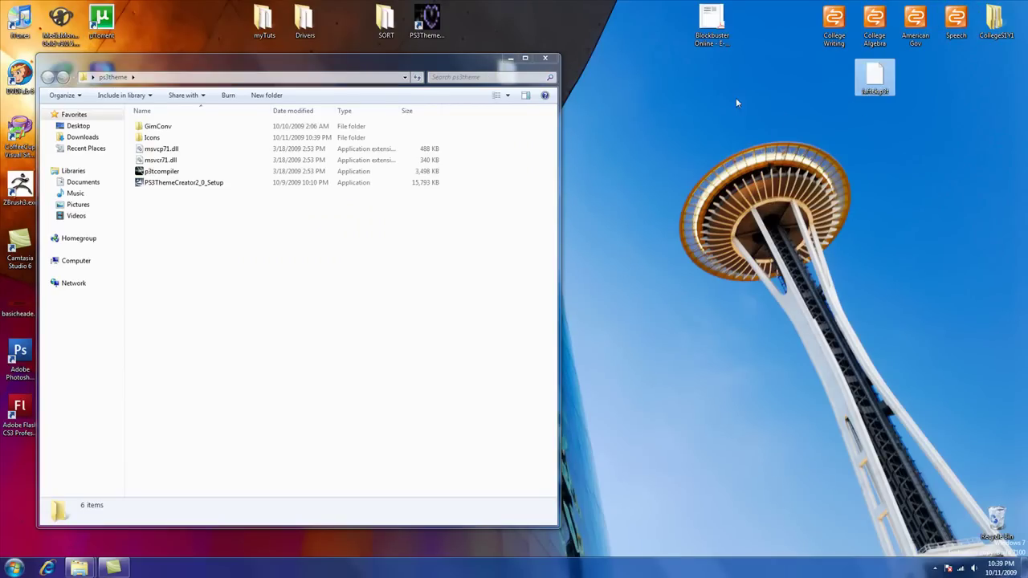
{"action": "left_click", "coordinate": [550, 60]}
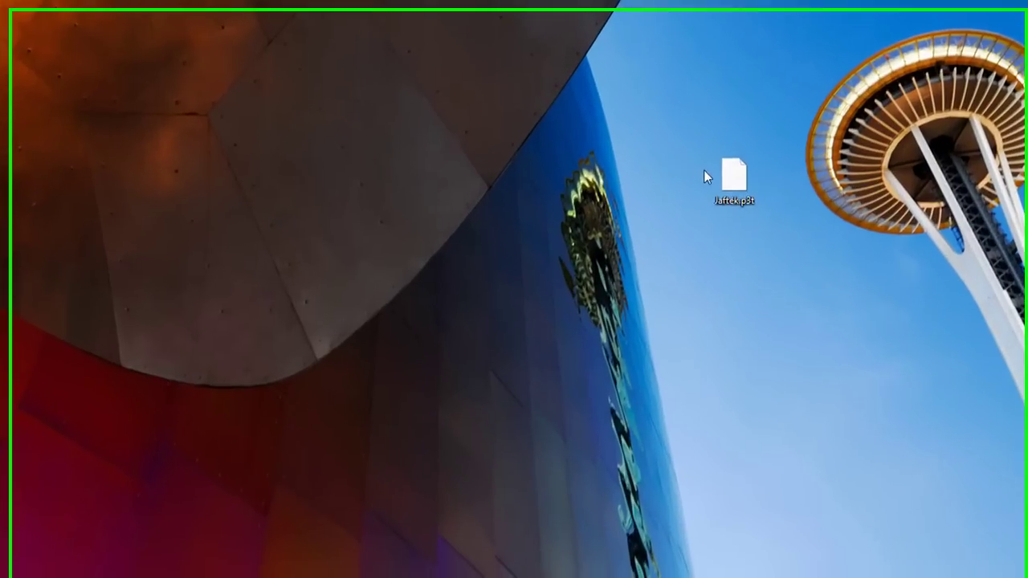
Step: Confirm the desktop Jaftek.p3t is 2.42 MB, then open the 8GB (G:) USB drive
{"action": "right_click", "coordinate": [726, 167]}
{"action": "left_click", "coordinate": [784, 441]}
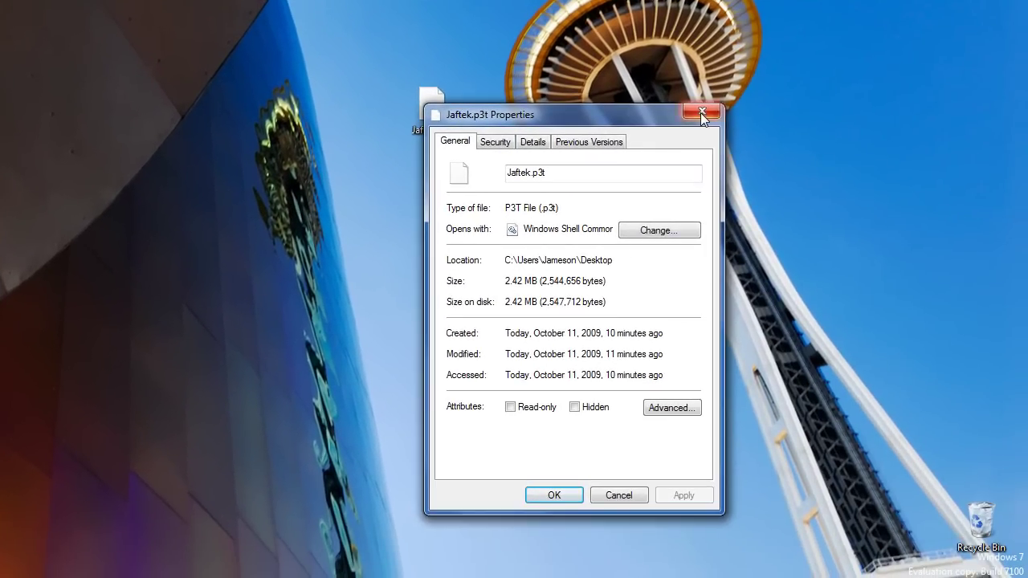
{"action": "left_click", "coordinate": [703, 113]}
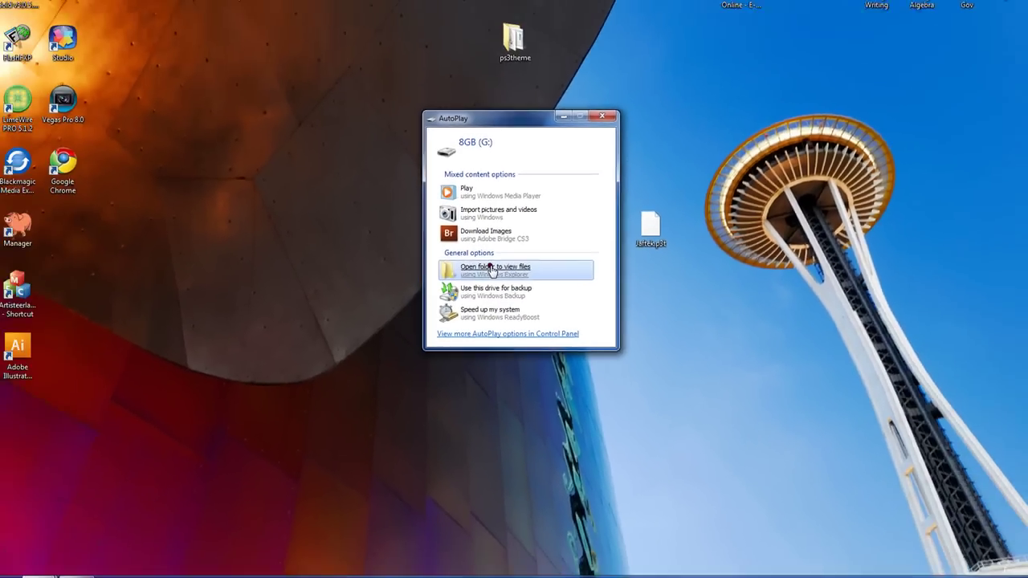
{"action": "left_click", "coordinate": [507, 229]}
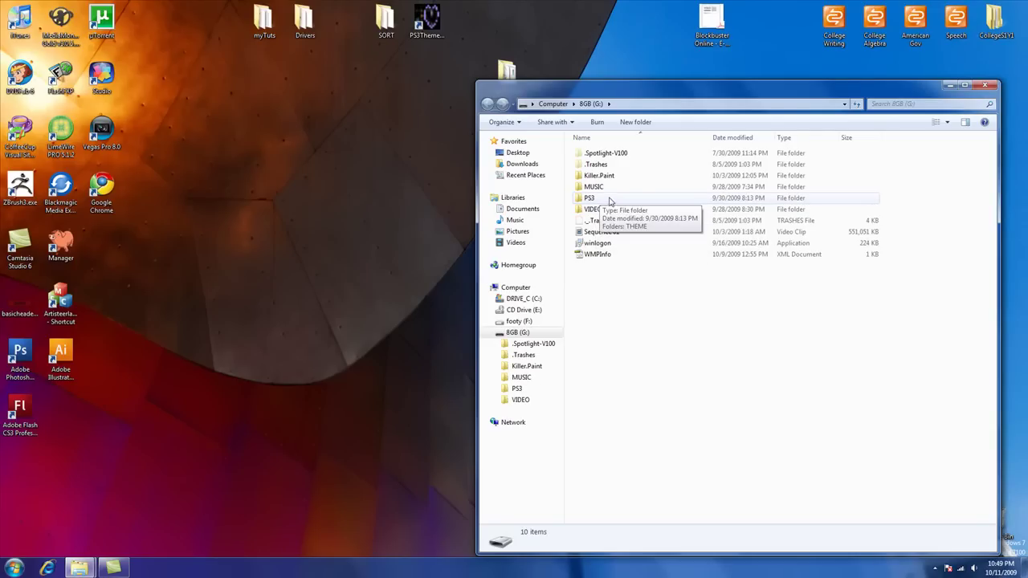
Step: Paste Jaftek.p3t into the USB drive's PS3\THEME folder, then close that window
{"action": "right_click", "coordinate": [618, 305]}
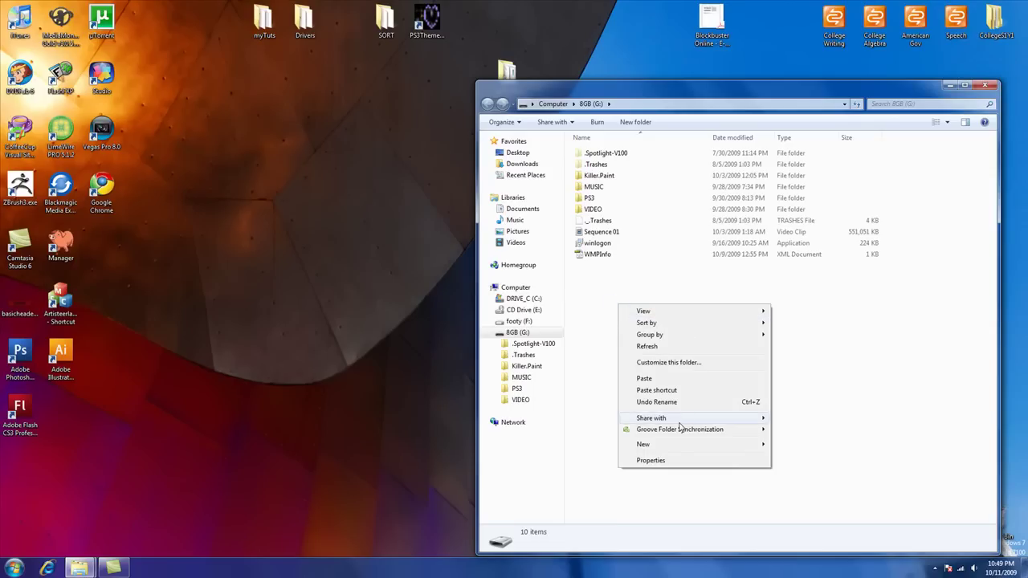
{"action": "mouse_move", "coordinate": [644, 445]}
{"action": "left_click", "coordinate": [589, 293]}
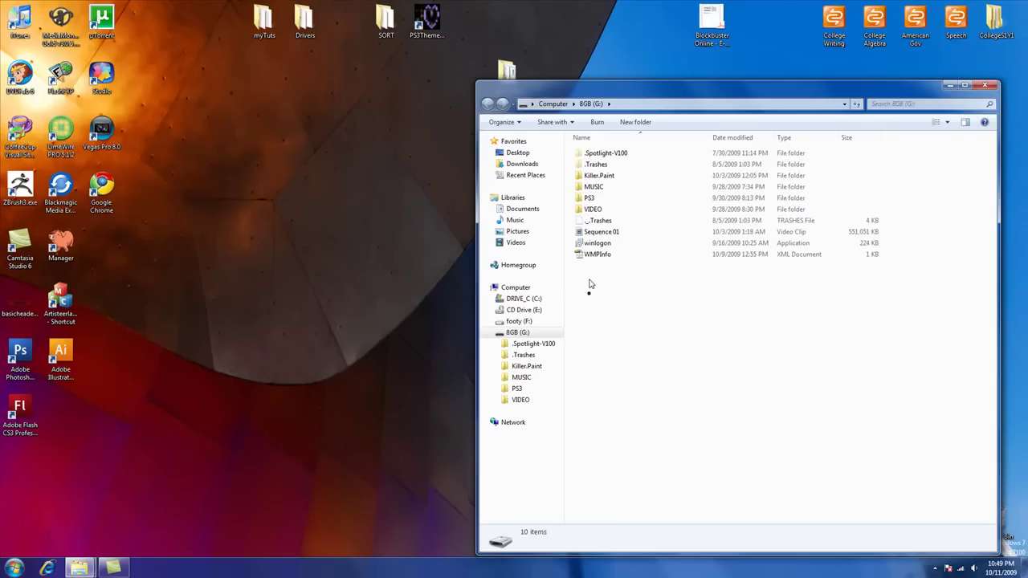
{"action": "double_click", "coordinate": [591, 199]}
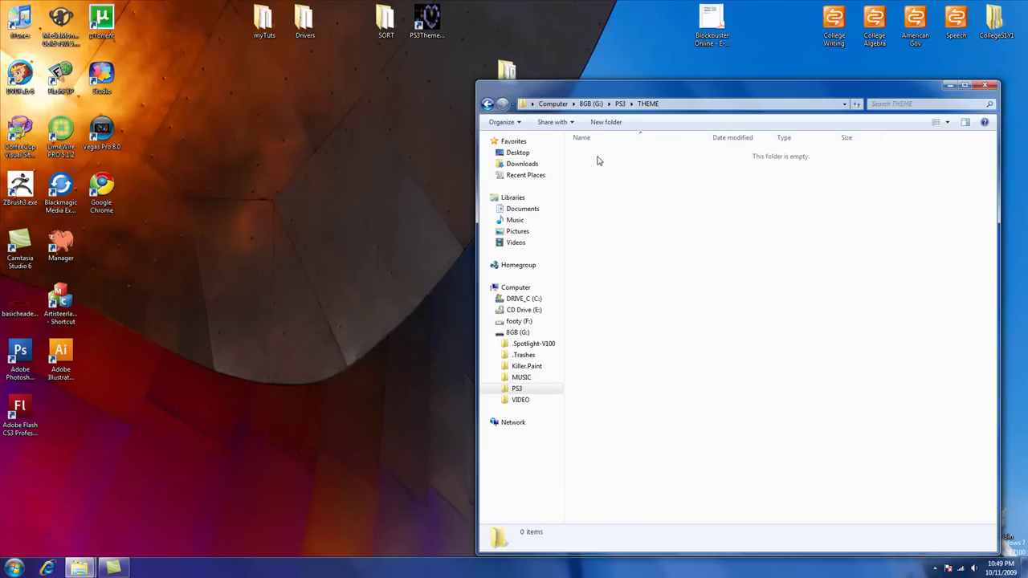
{"action": "mouse_move", "coordinate": [800, 90]}
{"action": "left_mouse_down"}
{"action": "mouse_move", "coordinate": [445, 168]}
{"action": "mouse_move", "coordinate": [525, 198]}
{"action": "mouse_move", "coordinate": [640, 400]}
{"action": "mouse_move", "coordinate": [388, 84]}
{"action": "left_mouse_up"}
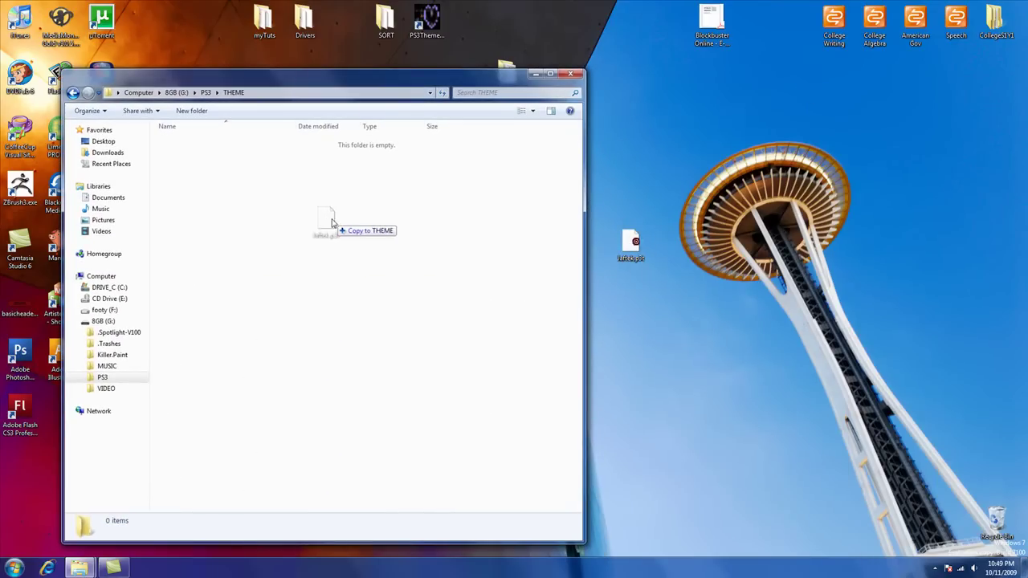
{"action": "key", "text": "ctrl+v"}
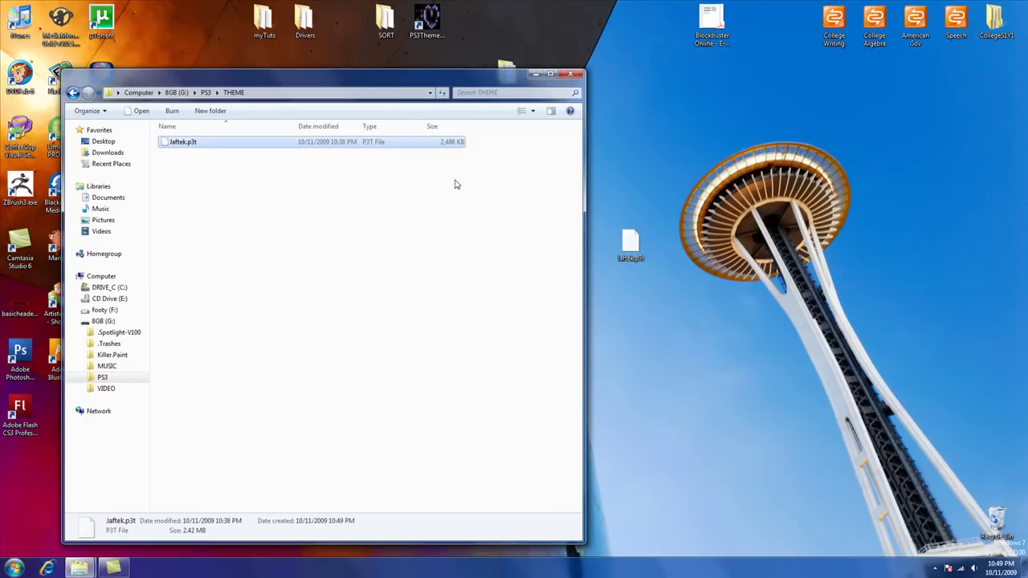
{"action": "left_click", "coordinate": [571, 75]}
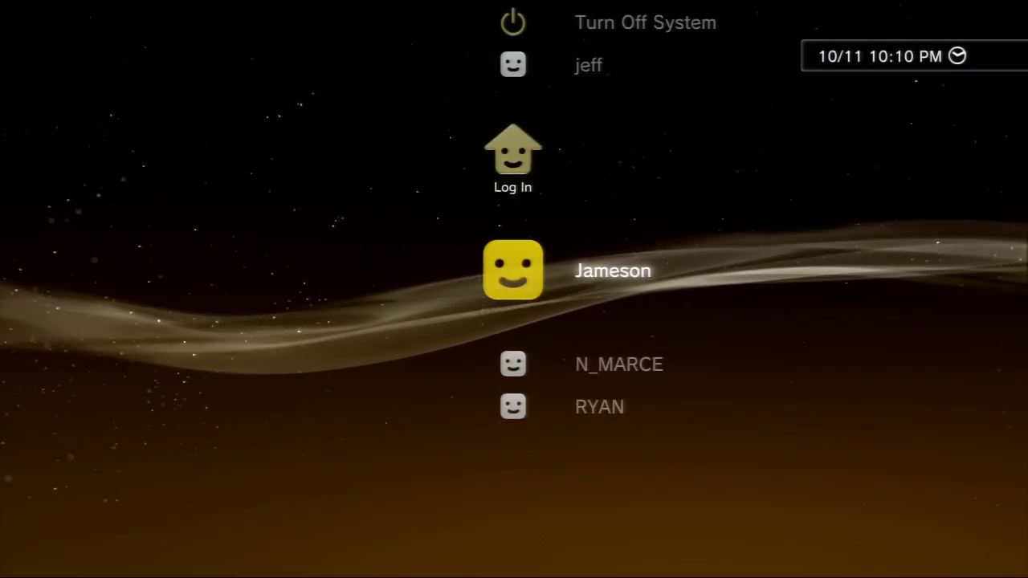
Step: Log in as Jameson and move down the Settings column toward Theme Settings
{"action": "key", "text": "Return"}
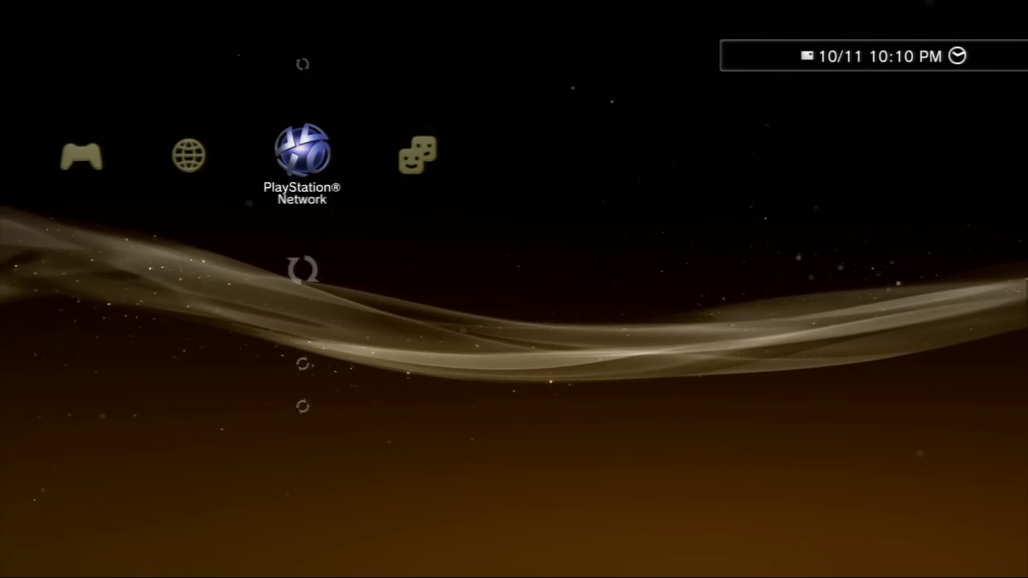
{"action": "key", "text": "Left"}
{"action": "key", "text": "Left"}
{"action": "key", "text": "Left"}
{"action": "key", "text": "Left"}
{"action": "key", "text": "Left"}
{"action": "key", "text": "Left"}
{"action": "key", "text": "Left"}
{"action": "key", "text": "Right"}
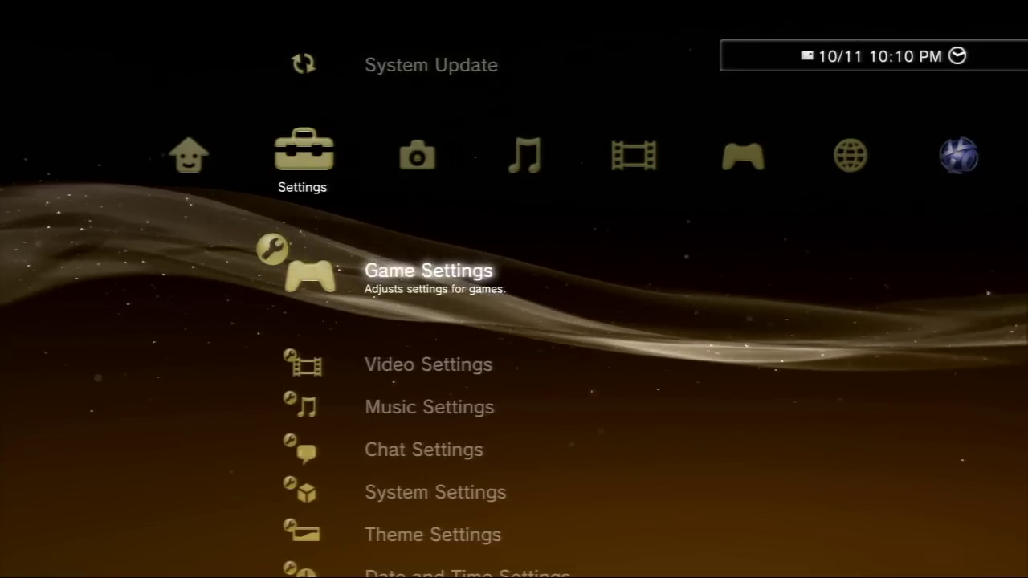
{"action": "key", "text": "Down"}
{"action": "key", "text": "Down"}
{"action": "key", "text": "Down"}
{"action": "key", "text": "Down"}
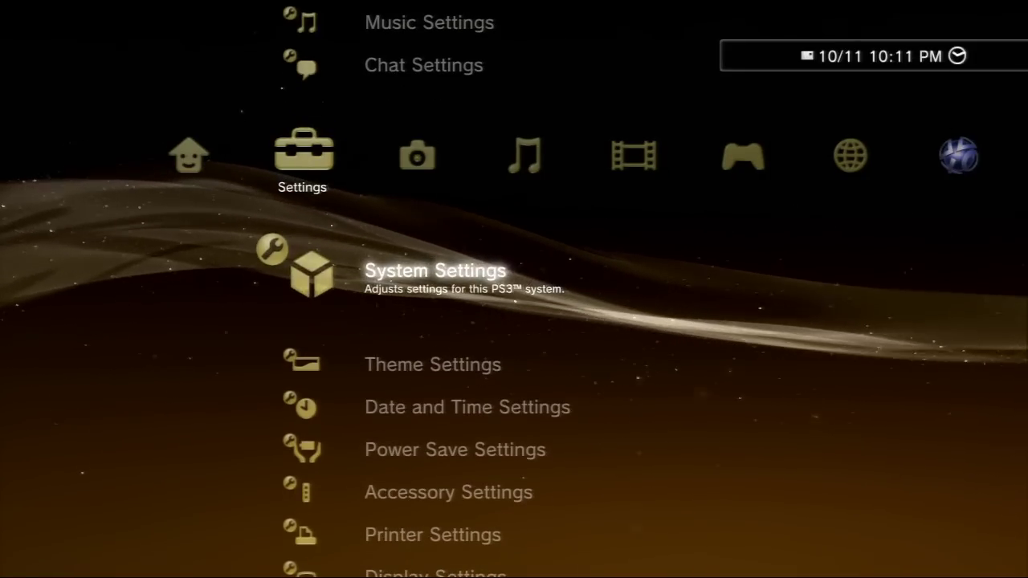
{"action": "key", "text": "Down"}
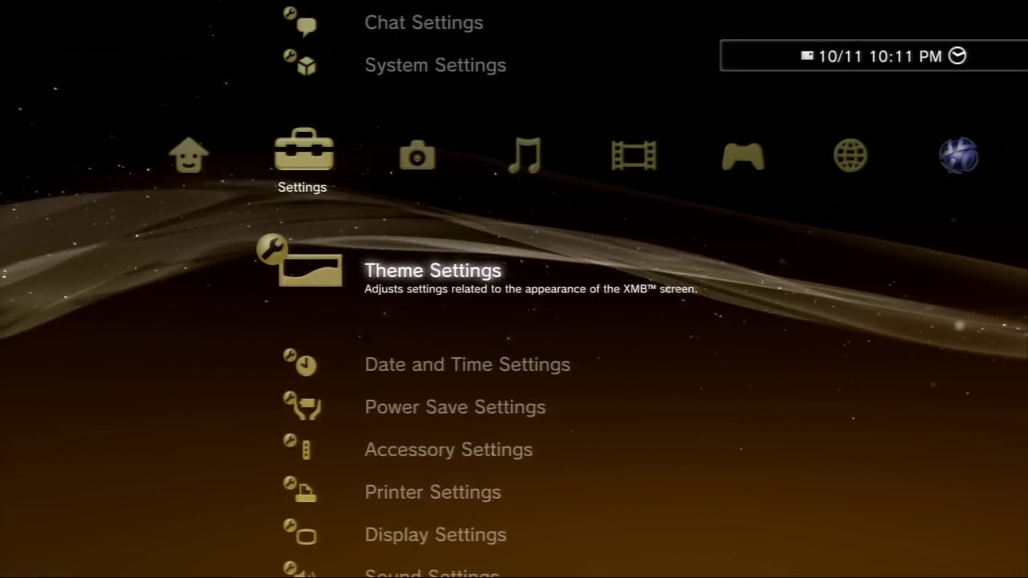
Step: Install the Jaftek.com theme from the SanDisk Cruzer USB device
{"action": "key", "text": "Return"}
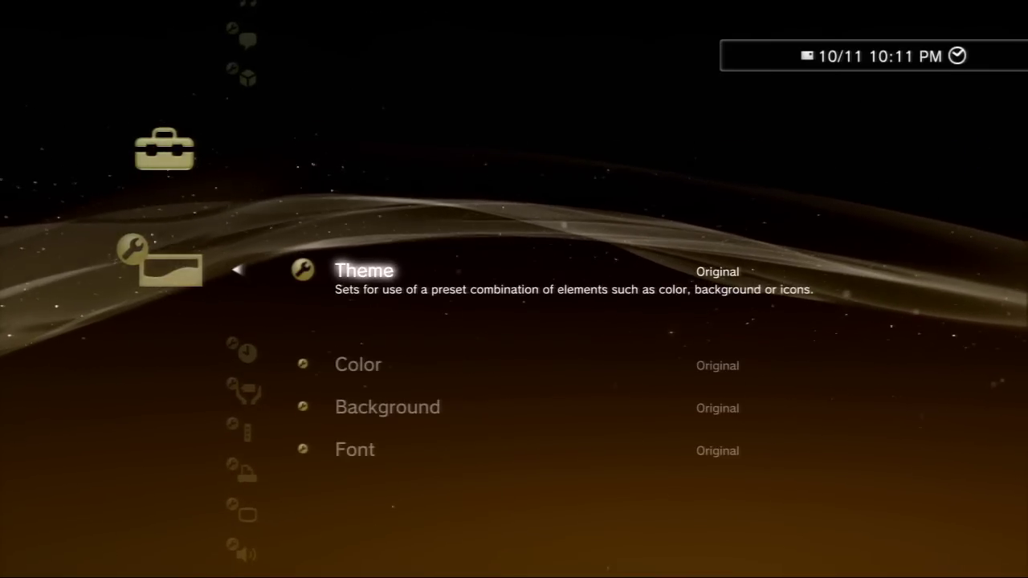
{"action": "key", "text": "Return"}
{"action": "key", "text": "Up"}
{"action": "key", "text": "Return"}
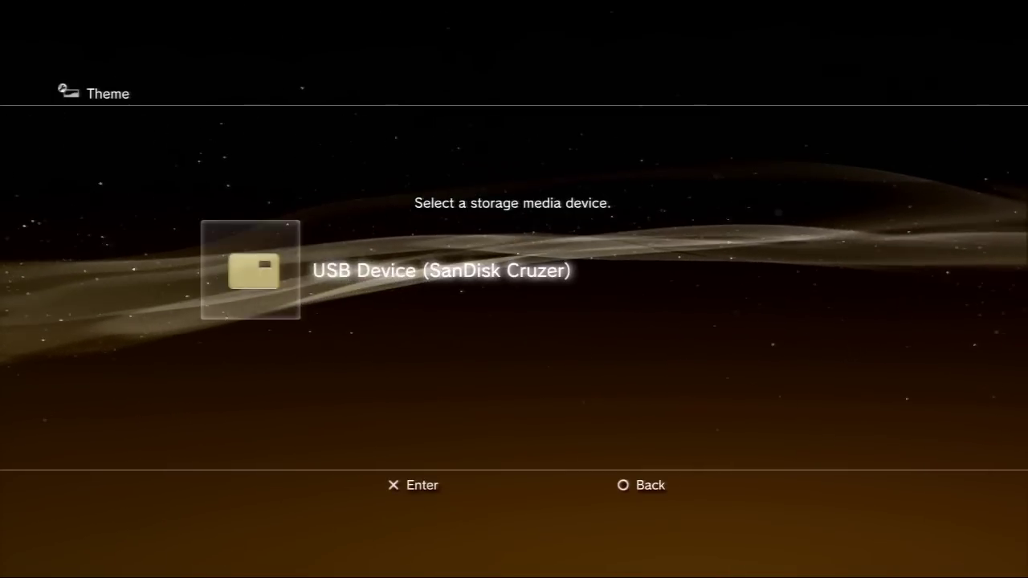
{"action": "key", "text": "Return"}
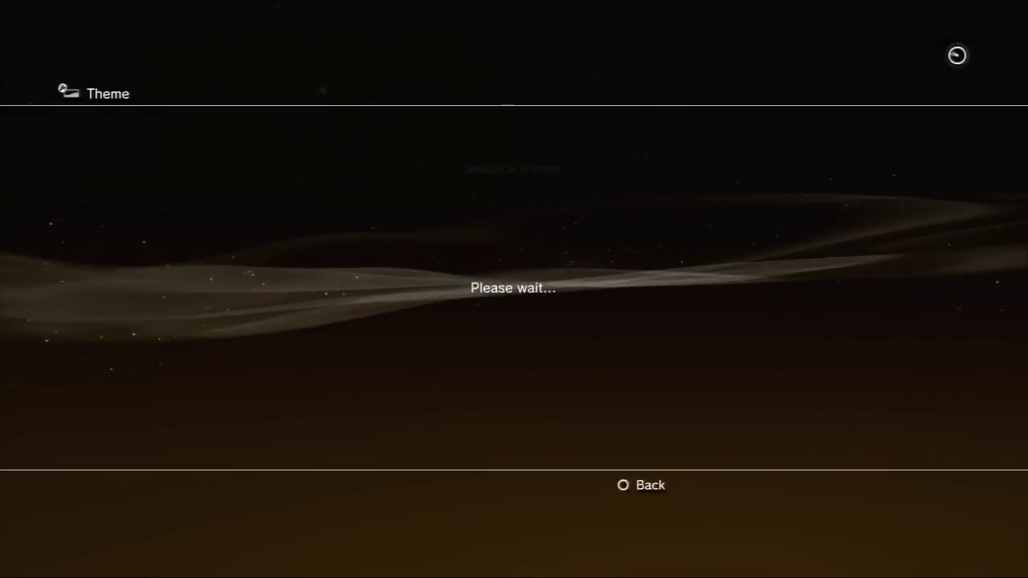
{"action": "key", "text": "Return"}
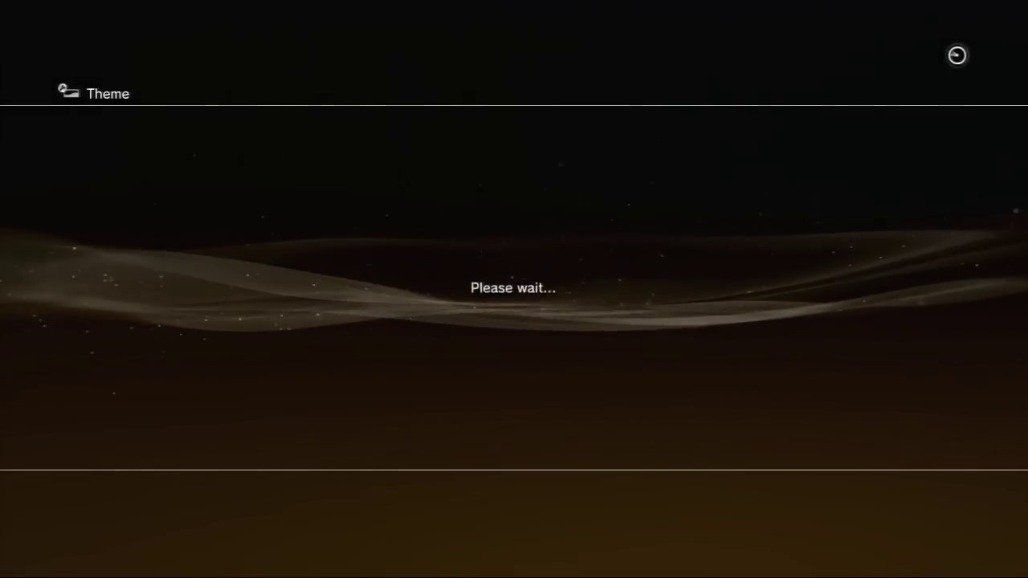
Step: Apply the Jaftek.com theme from the installed themes list
{"action": "key", "text": "Return"}
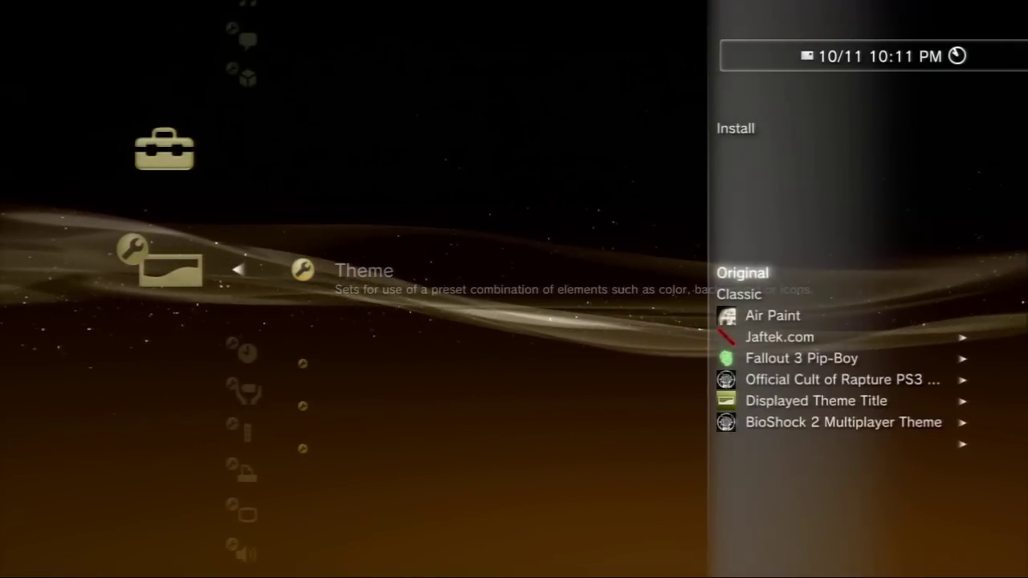
{"action": "key", "text": "Down"}
{"action": "key", "text": "Down"}
{"action": "key", "text": "Down"}
{"action": "key", "text": "Return"}
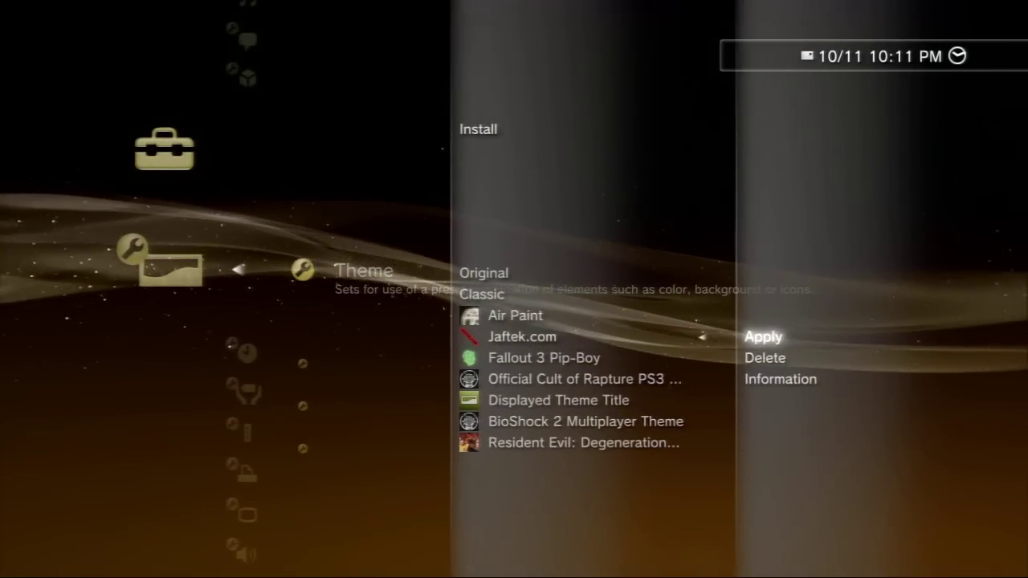
{"action": "key", "text": "Return"}
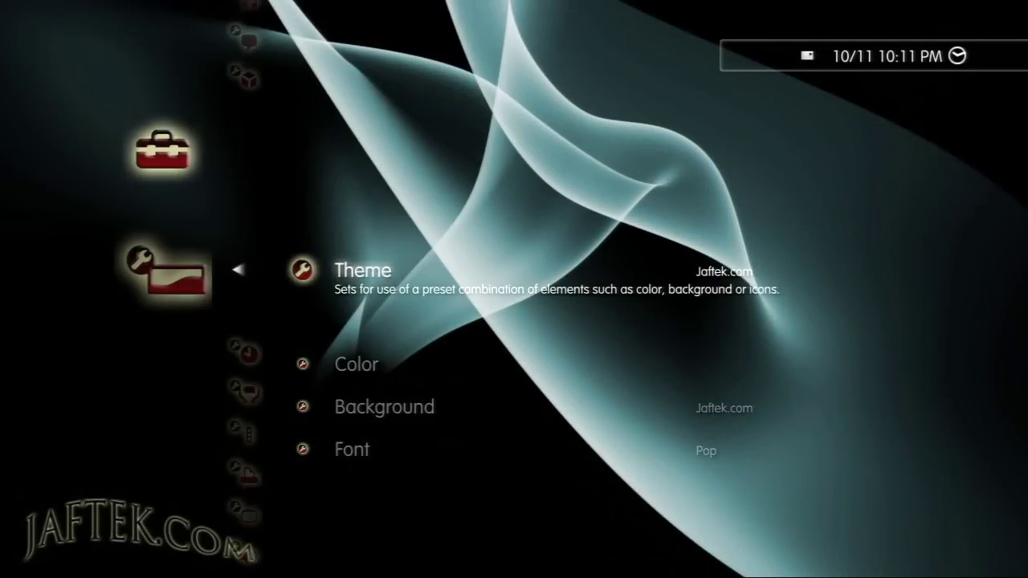
Step: Leave Theme Settings and browse the Friends and Network categories' new dark red icons
{"action": "key", "text": "Escape"}
{"action": "key", "text": "Up"}
{"action": "key", "text": "Right"}
{"action": "key", "text": "Right"}
{"action": "key", "text": "Right"}
{"action": "key", "text": "Right"}
{"action": "key", "text": "Right"}
{"action": "key", "text": "Right"}
{"action": "key", "text": "Right"}
{"action": "key", "text": "Left"}
{"action": "key", "text": "Left"}
{"action": "key", "text": "Down"}
{"action": "key", "text": "Left"}
Step: Open Trophy Collection in the Game category
{"action": "key", "text": "Up"}
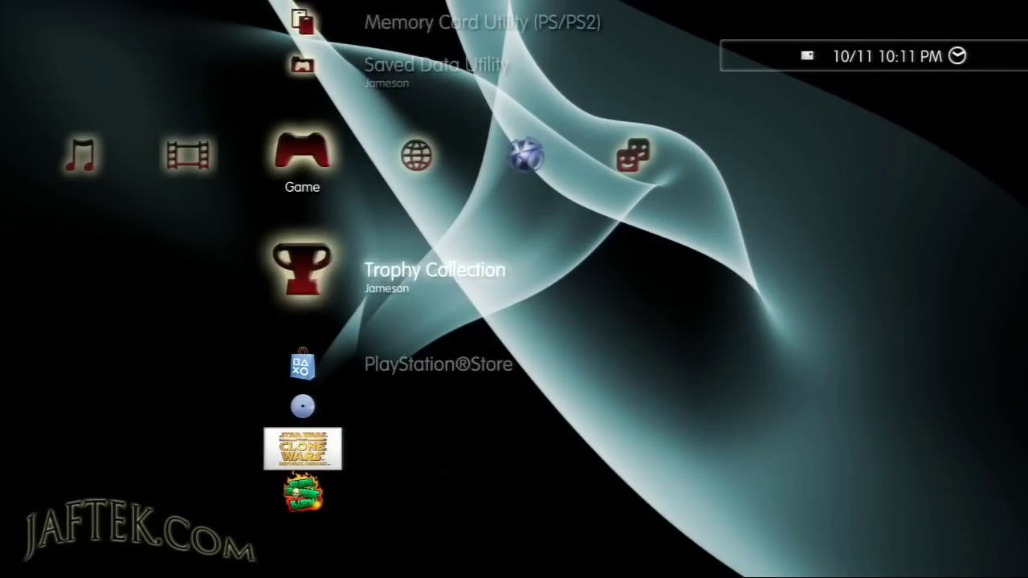
{"action": "key", "text": "Up"}
{"action": "key", "text": "Up"}
{"action": "key", "text": "Down"}
{"action": "key", "text": "Down"}
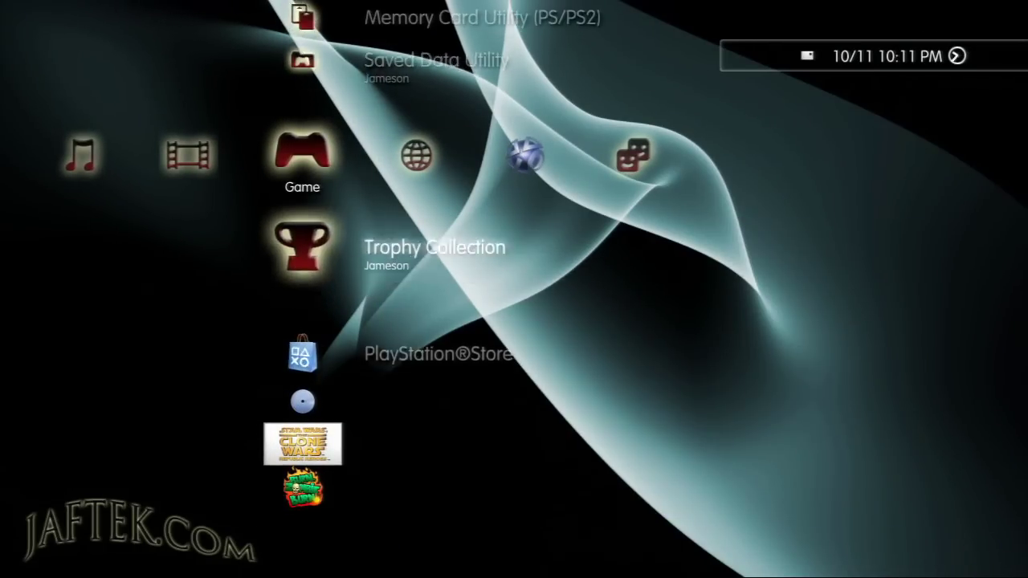
{"action": "key", "text": "Return"}
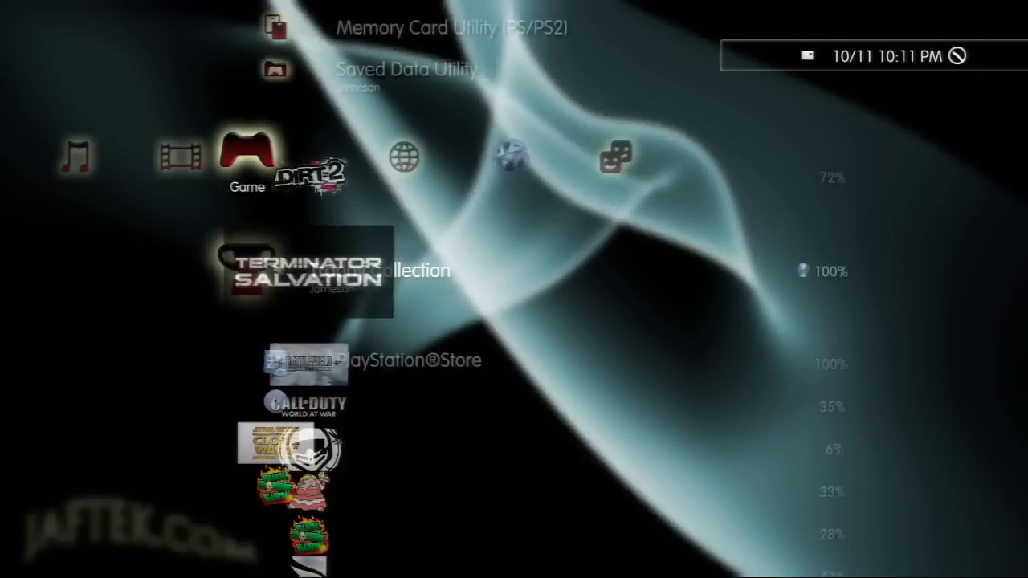